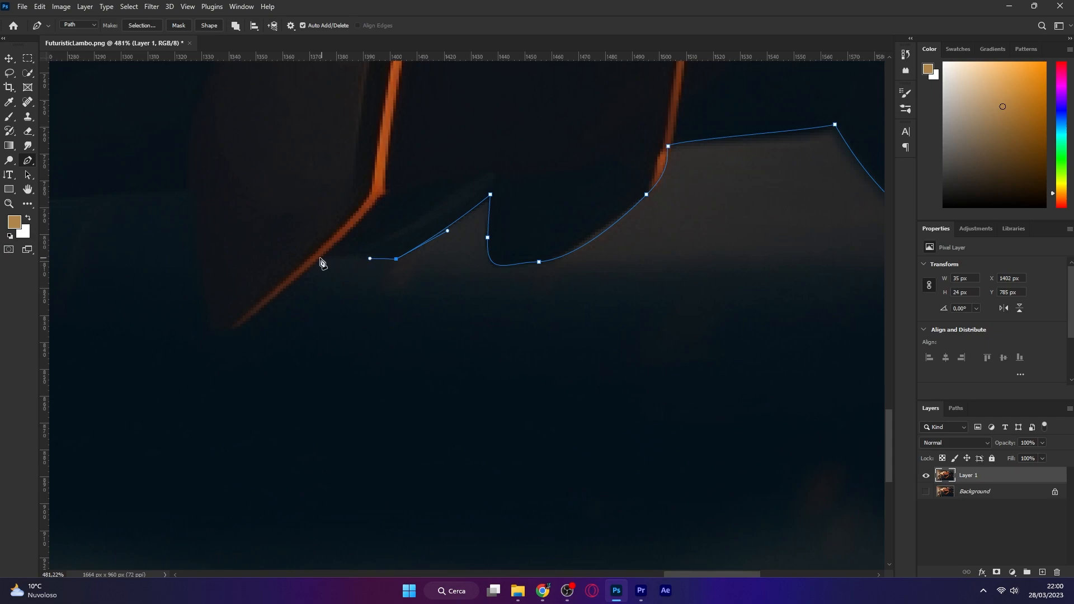
# Continue the pen path along the car's lower body edge, adding curved anchor points
pyautogui.moveTo(230, 334); pyautogui.dragTo(205, 351)
pyautogui.click(214, 328)
pyautogui.moveTo(230, 244); pyautogui.dragTo(326, 368)
pyautogui.moveTo(285, 313); pyautogui.dragTo(263, 308)
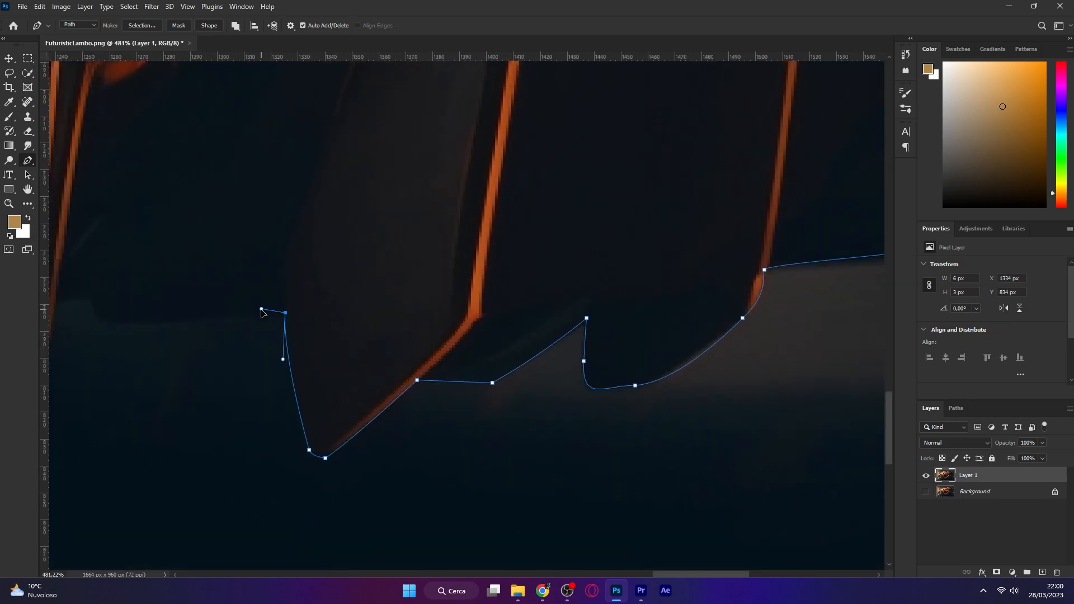
pyautogui.scroll(-2, 455, 287)
pyautogui.scroll(3, 194, 311)
pyautogui.moveTo(192, 308); pyautogui.dragTo(160, 306)
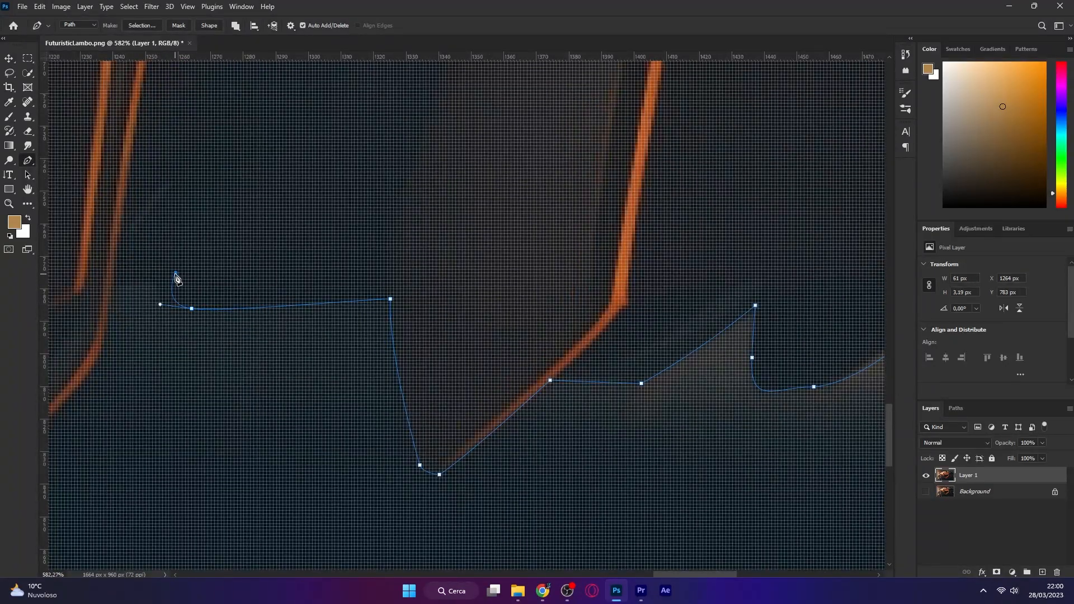
# Extend the path leftward under the car's side skirt with further corner and curved anchors
pyautogui.click(176, 273)
pyautogui.scroll(-2, 445, 243)
pyautogui.scroll(3, 179, 283)
pyautogui.moveTo(269, 260); pyautogui.dragTo(267, 284)
pyautogui.moveTo(208, 409); pyautogui.dragTo(181, 440)
pyautogui.scroll(-2, 358, 344)
pyautogui.scroll(2, 376, 346)
pyautogui.moveTo(347, 330); pyautogui.dragTo(343, 314)
pyautogui.moveTo(399, 252)
pyautogui.mouseDown()
pyautogui.moveTo(434, 216)
pyautogui.moveTo(384, 230)
pyautogui.moveTo(391, 238)
pyautogui.mouseUp()
pyautogui.click(378, 214)
pyautogui.click(328, 238)
pyautogui.click(325, 214)
pyautogui.click(264, 246)
pyautogui.click(274, 194)
pyautogui.moveTo(161, 277); pyautogui.dragTo(103, 386)
pyautogui.click(134, 279)
pyautogui.click(75, 281)
# Keep tracing the path along the bottom of the car body toward the front
pyautogui.scroll(-2, 235, 284)
pyautogui.scroll(1, 235, 284)
pyautogui.moveTo(250, 304)
pyautogui.mouseDown()
pyautogui.moveTo(228, 319)
pyautogui.moveTo(241, 287)
pyautogui.mouseUp()
pyautogui.moveTo(229, 220); pyautogui.dragTo(224, 193)
pyautogui.click(222, 132)
pyautogui.moveTo(358, 314); pyautogui.dragTo(889, 429)
pyautogui.moveTo(521, 248); pyautogui.dragTo(477, 243)
pyautogui.moveTo(414, 253)
pyautogui.mouseDown()
pyautogui.moveTo(402, 292)
pyautogui.moveTo(405, 271)
pyautogui.mouseUp()
pyautogui.moveTo(357, 356); pyautogui.dragTo(350, 363)
pyautogui.click(320, 379)
pyautogui.click(289, 358)
pyautogui.moveTo(302, 256)
pyautogui.mouseDown()
pyautogui.moveTo(308, 242)
pyautogui.moveTo(291, 256)
pyautogui.mouseUp()
pyautogui.moveTo(274, 297); pyautogui.dragTo(762, 346)
pyautogui.click(534, 321)
pyautogui.click(532, 357)
pyautogui.click(498, 363)
pyautogui.click(417, 397)
pyautogui.moveTo(393, 401); pyautogui.dragTo(597, 143)
pyautogui.click(595, 139)
# Continue the path along the front bumper edge toward the front wheel
pyautogui.moveTo(445, 255); pyautogui.dragTo(404, 259)
pyautogui.moveTo(355, 295); pyautogui.dragTo(591, 402)
pyautogui.click(358, 377)
pyautogui.moveTo(125, 349); pyautogui.dragTo(468, 381)
pyautogui.click(464, 409)
pyautogui.moveTo(330, 325); pyautogui.dragTo(310, 278)
pyautogui.moveTo(293, 158); pyautogui.dragTo(300, 351)
pyautogui.moveTo(396, 301); pyautogui.dragTo(886, 454)
pyautogui.click(557, 405)
pyautogui.moveTo(402, 450); pyautogui.dragTo(338, 443)
pyautogui.moveTo(160, 246); pyautogui.dragTo(112, 90)
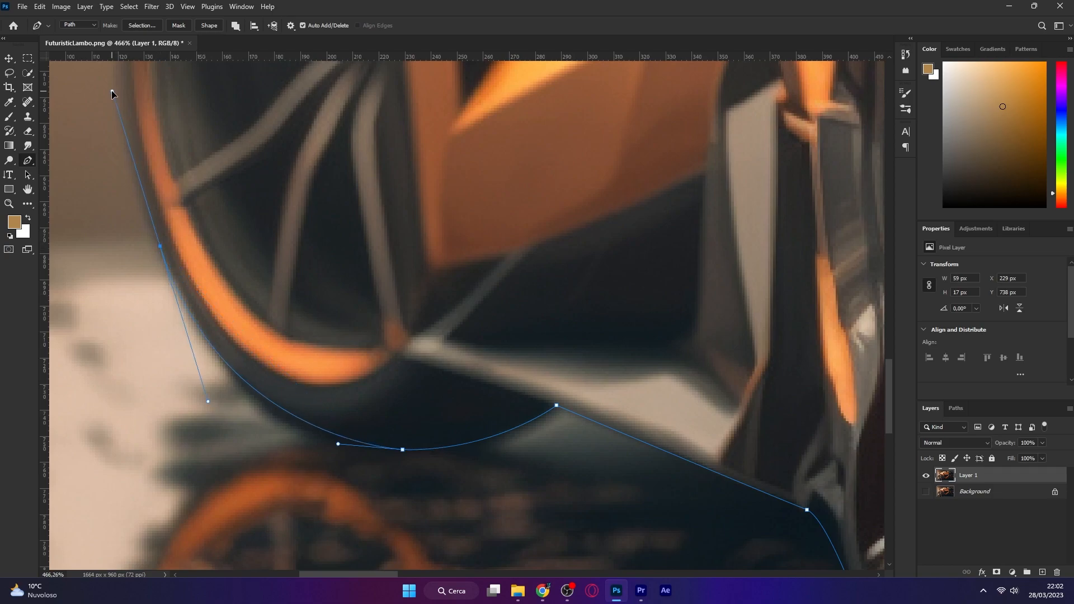
# Adjust the anchors near the front wheel and extend the path up around the wheel arch
pyautogui.moveTo(215, 405); pyautogui.dragTo(210, 405)
pyautogui.moveTo(338, 443); pyautogui.dragTo(309, 436)
pyautogui.moveTo(210, 406); pyautogui.dragTo(202, 380)
pyautogui.moveTo(201, 204); pyautogui.dragTo(297, 453)
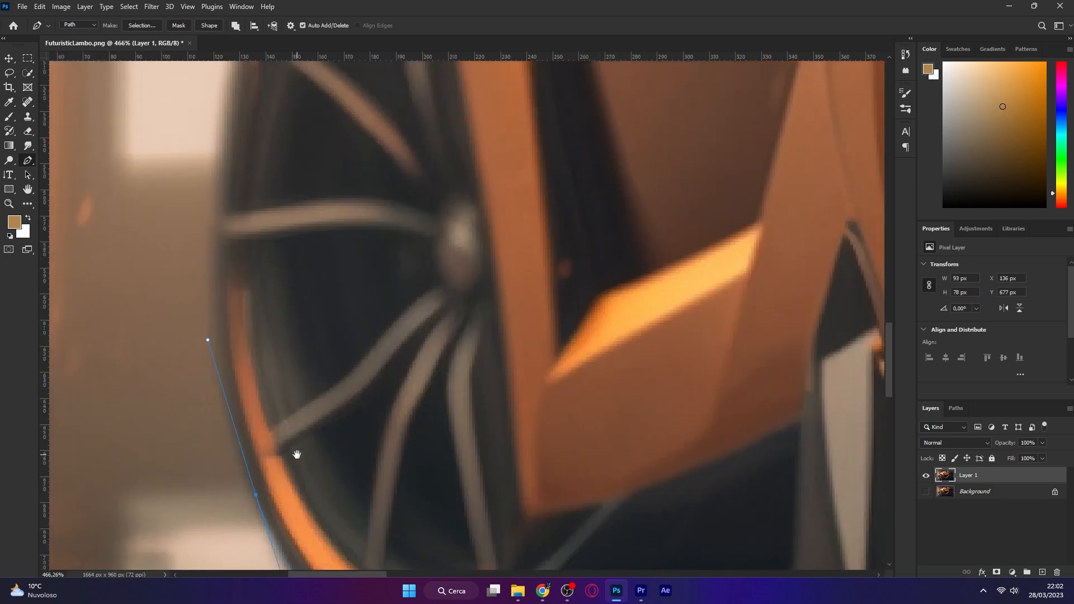
pyautogui.moveTo(207, 339); pyautogui.dragTo(228, 382)
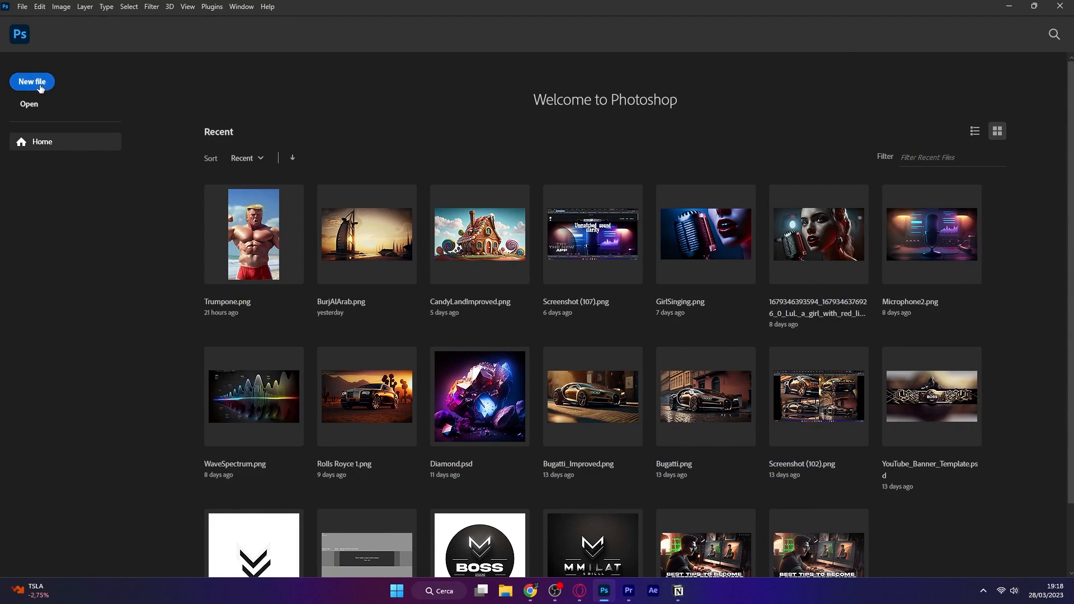
# Create a new document from the recent 3840 x 2160 px preset
pyautogui.click(22, 7)
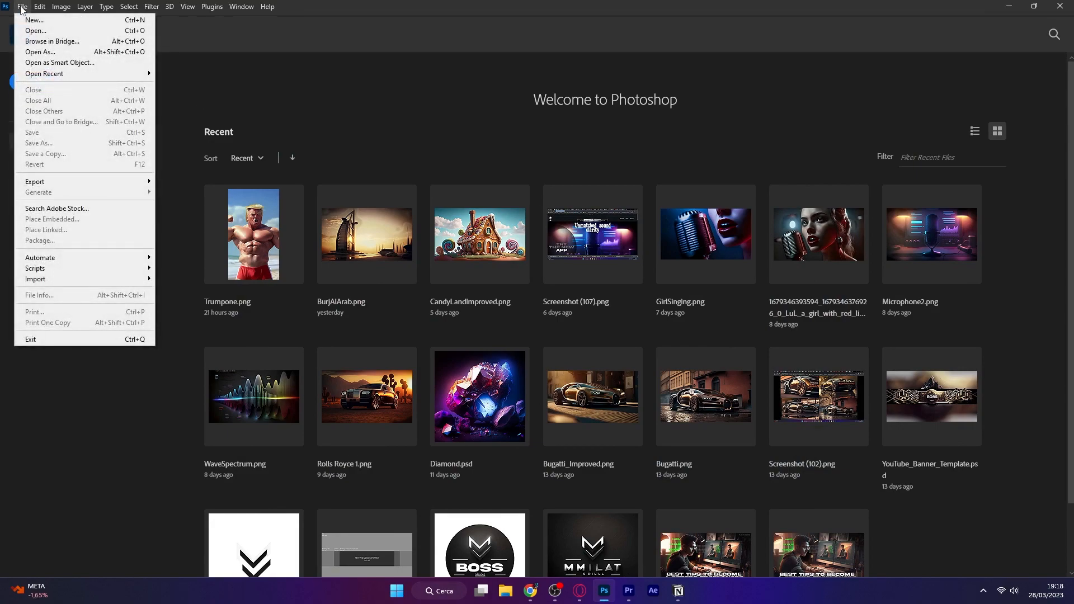
pyautogui.click(24, 22)
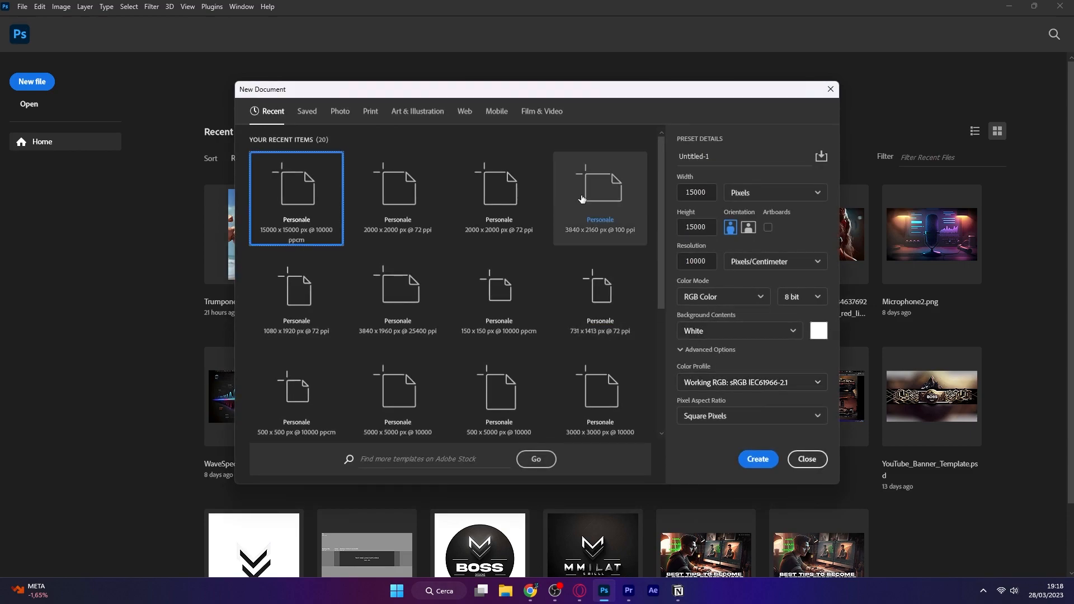
pyautogui.click(582, 199)
pyautogui.click(755, 466)
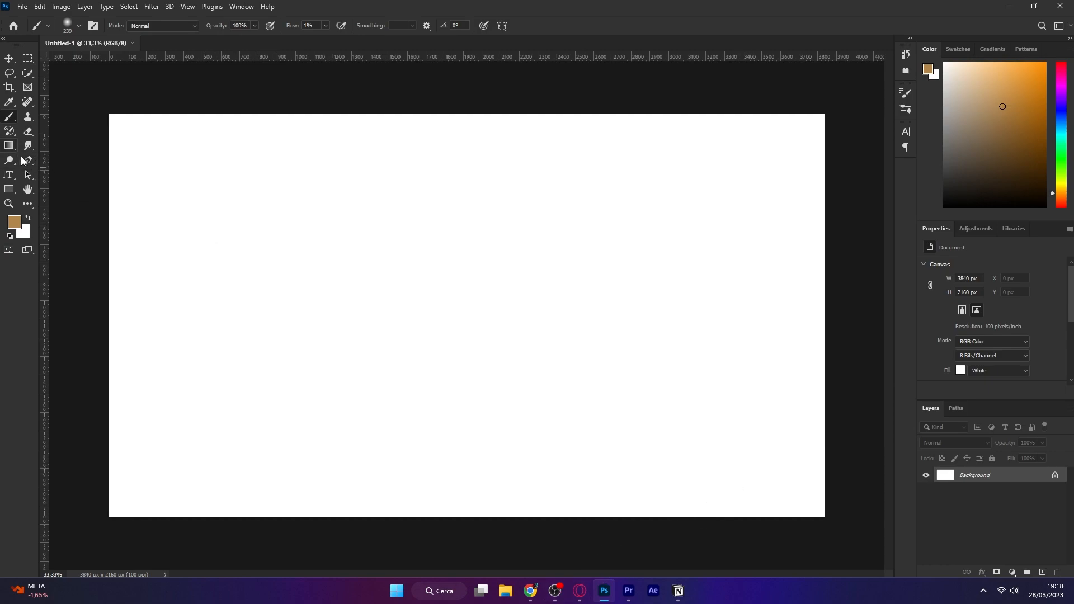
# Draw a two-point curved shape path with the Pen tool in Shape mode
pyautogui.rightClick(28, 159)
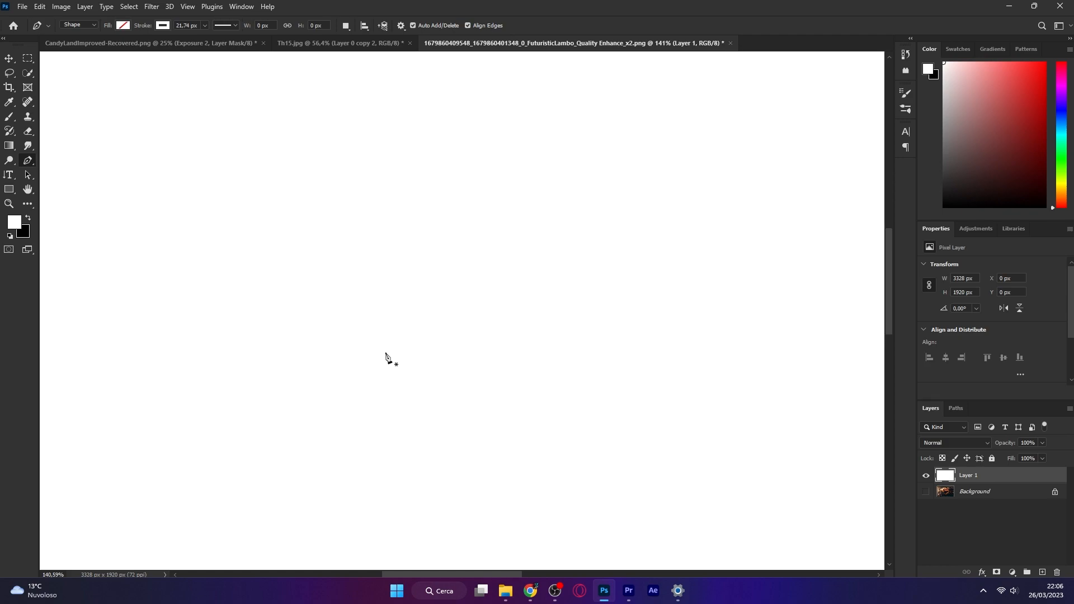
pyautogui.click(222, 275)
pyautogui.scroll(5, 212, 269)
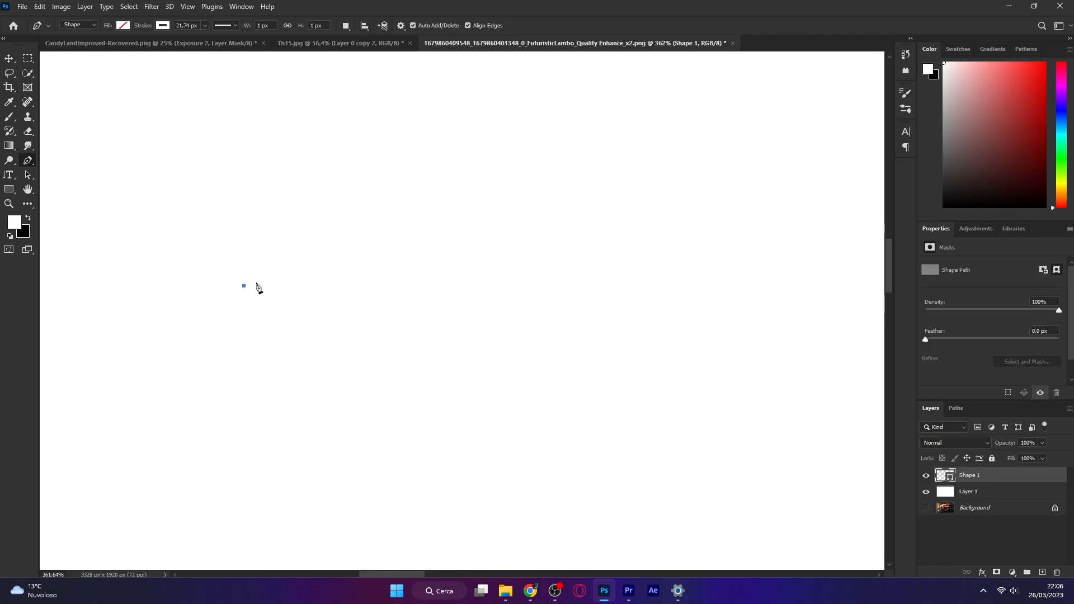
pyautogui.scroll(-1, 173, 323)
pyautogui.moveTo(503, 229); pyautogui.dragTo(634, 245)
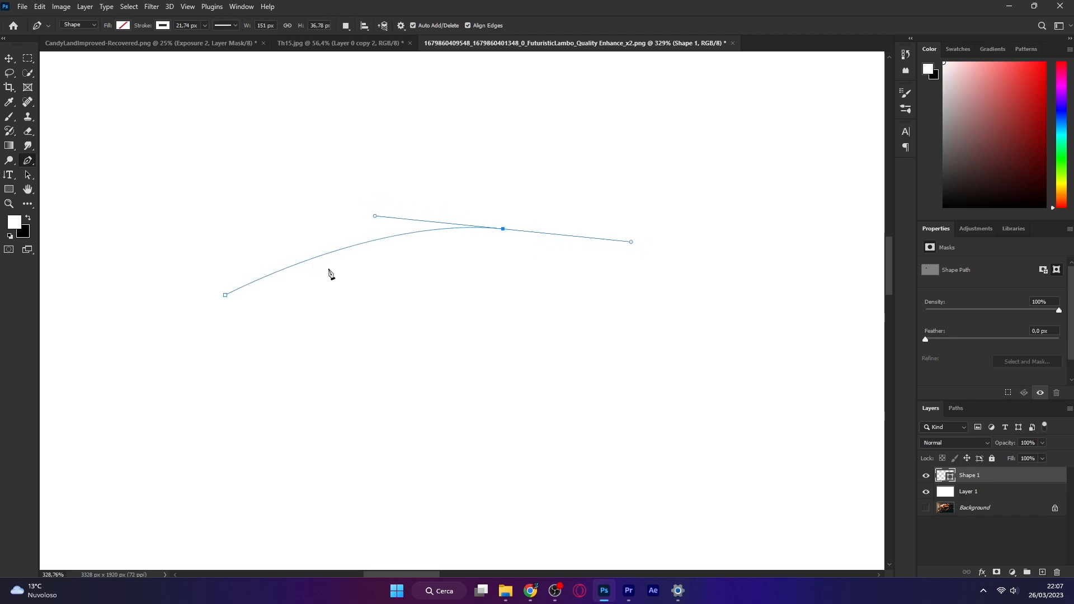
# Set the shape's stroke colour to black
pyautogui.click(162, 25)
pyautogui.click(92, 85)
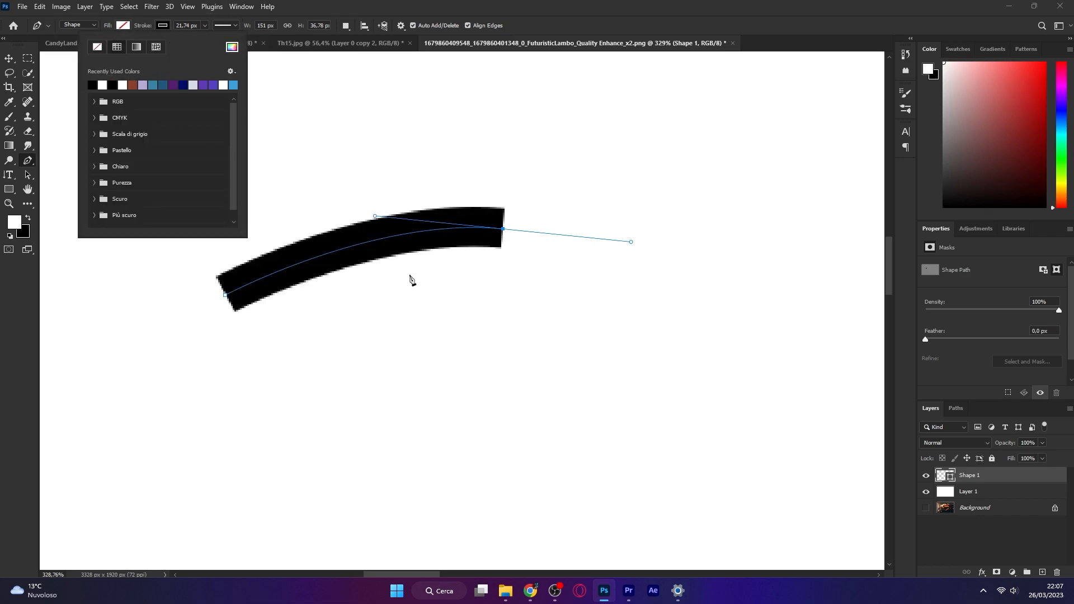
pyautogui.click(162, 25)
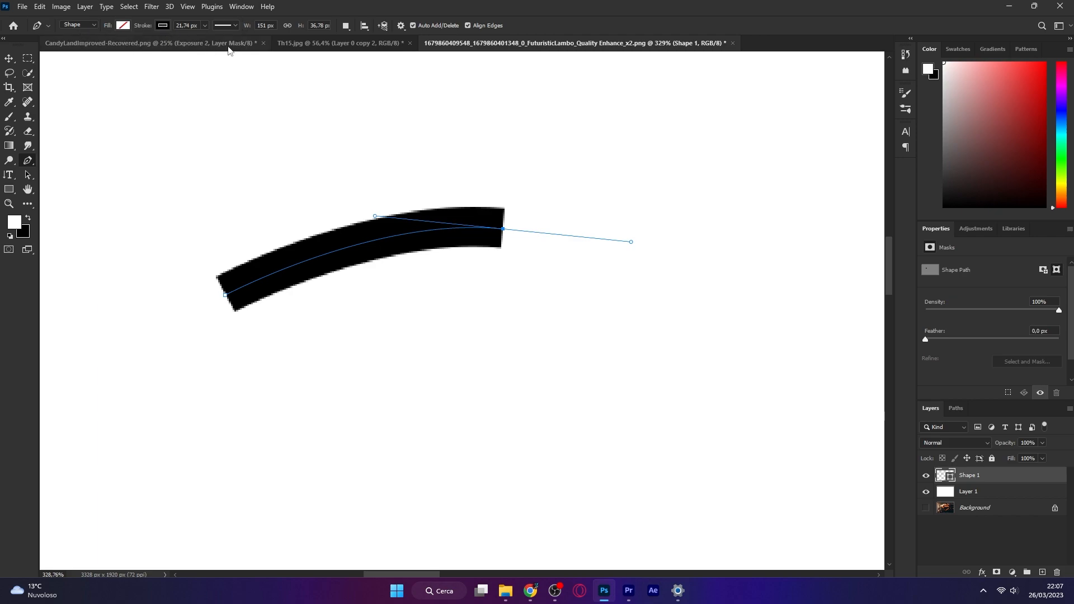
# Reduce the shape's stroke width to 9.56 px
pyautogui.click(205, 25)
pyautogui.moveTo(207, 39)
pyautogui.mouseDown()
pyautogui.moveTo(193, 41)
pyautogui.moveTo(195, 55)
pyautogui.mouseUp()
# Preview the dashed stroke style, then switch the stroke back to a solid line
pyautogui.click(231, 26)
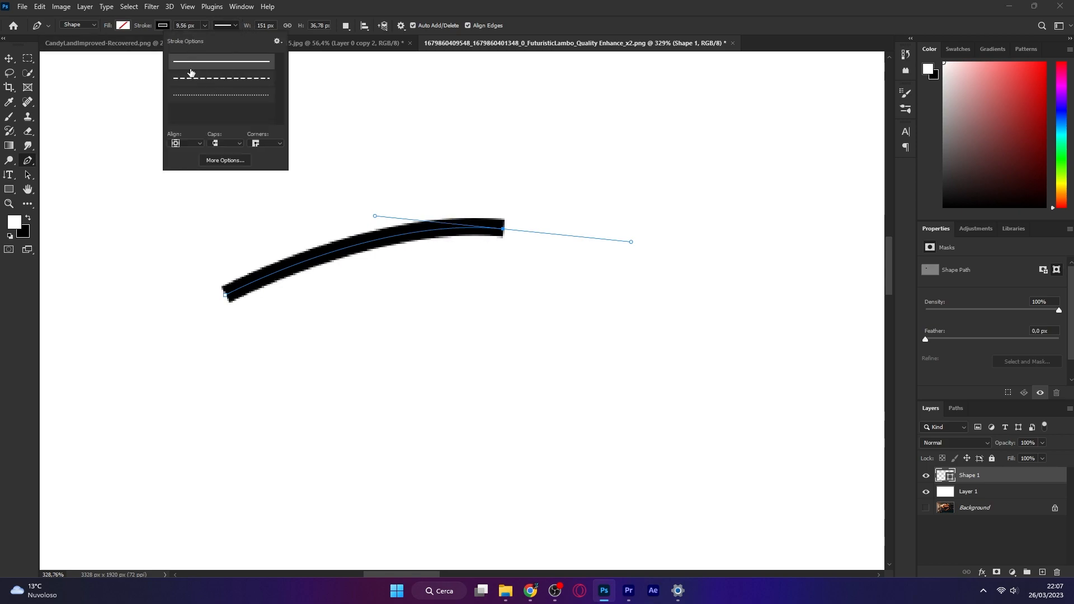
pyautogui.click(235, 80)
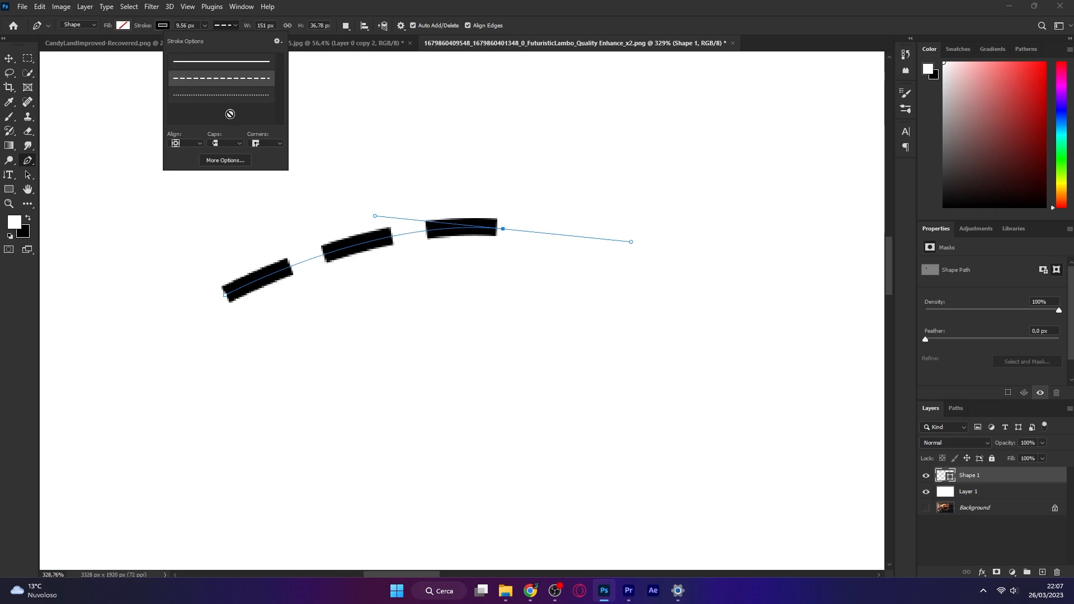
pyautogui.click(211, 100)
pyautogui.click(226, 61)
pyautogui.click(235, 25)
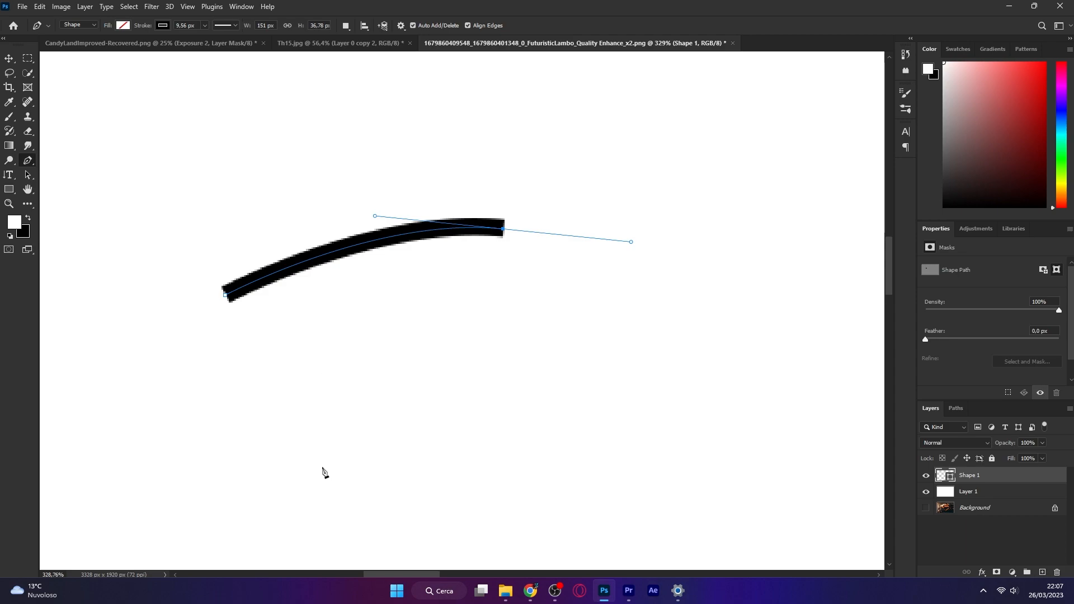
# Add a third curved anchor below, adjust its handles, and close the shape at its starting point
pyautogui.moveTo(343, 444)
pyautogui.mouseDown()
pyautogui.moveTo(244, 445)
pyautogui.moveTo(334, 443)
pyautogui.moveTo(208, 431)
pyautogui.moveTo(290, 434)
pyautogui.moveTo(263, 397)
pyautogui.moveTo(326, 485)
pyautogui.moveTo(227, 422)
pyautogui.moveTo(216, 391)
pyautogui.moveTo(244, 426)
pyautogui.moveTo(243, 448)
pyautogui.mouseUp()
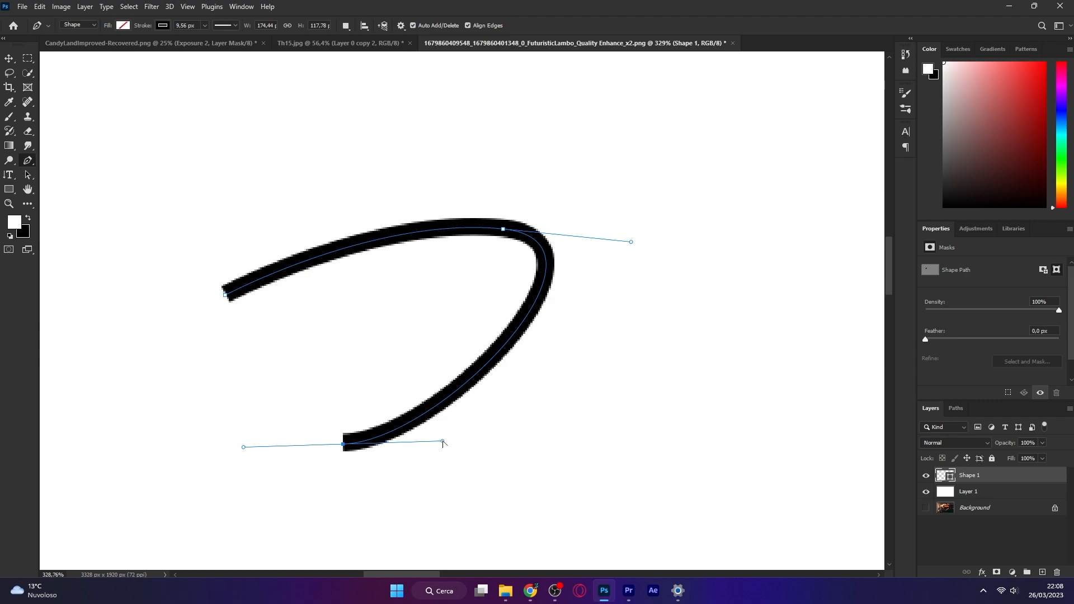
pyautogui.moveTo(442, 443); pyautogui.dragTo(434, 303)
pyautogui.moveTo(631, 241); pyautogui.dragTo(630, 311)
pyautogui.moveTo(434, 302); pyautogui.dragTo(453, 364)
pyautogui.moveTo(228, 299); pyautogui.dragTo(320, 220)
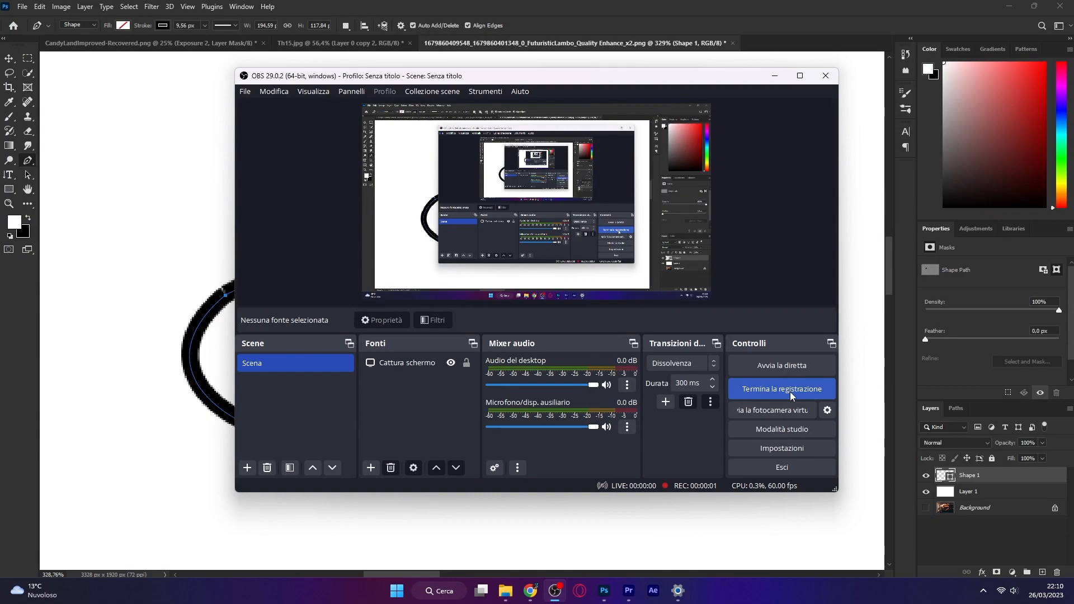
pyautogui.click(790, 391)
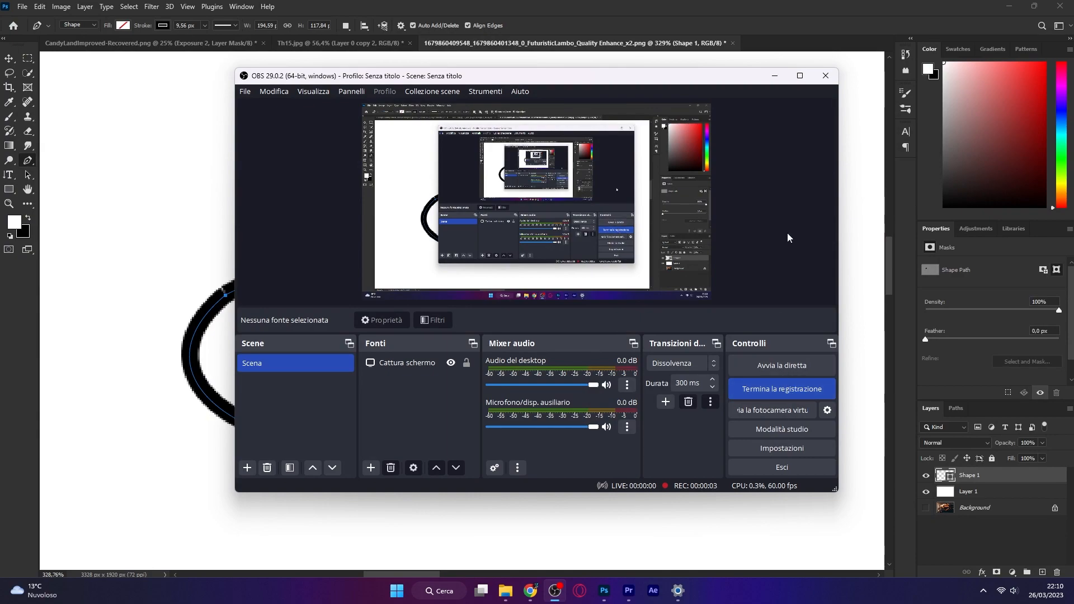
pyautogui.click(775, 77)
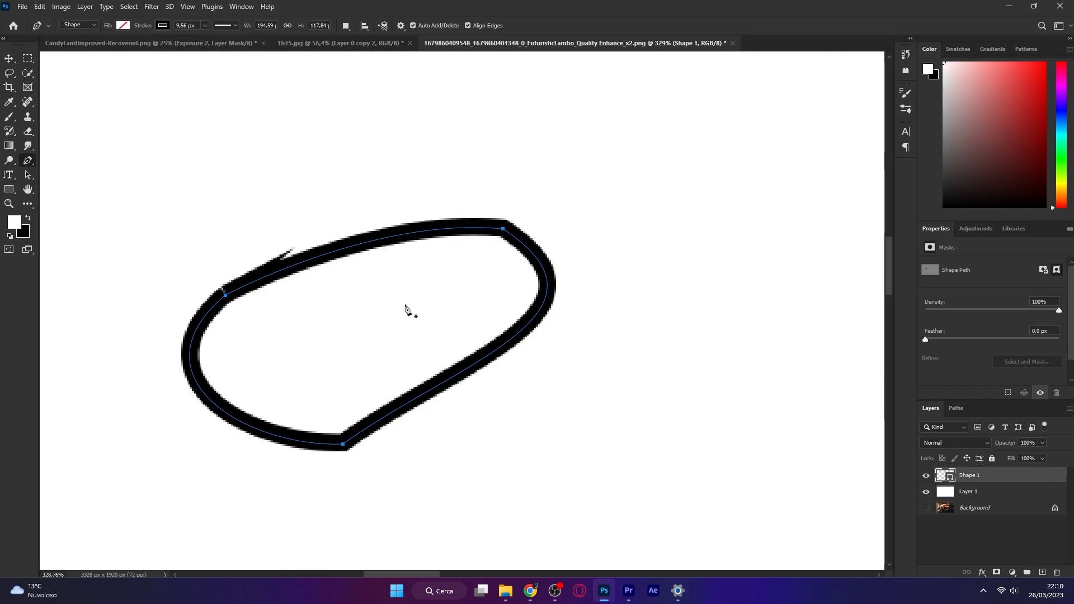
# Switch the Pen tool to Path mode and draw a closed elliptical path above the shape
pyautogui.click(87, 26)
pyautogui.click(88, 43)
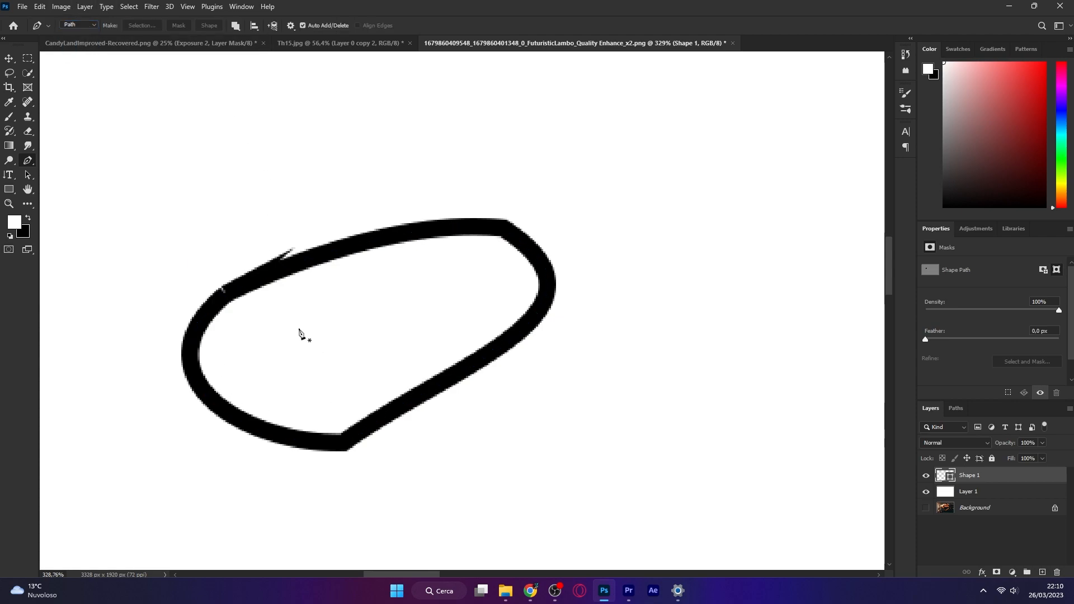
pyautogui.scroll(3, 268, 377)
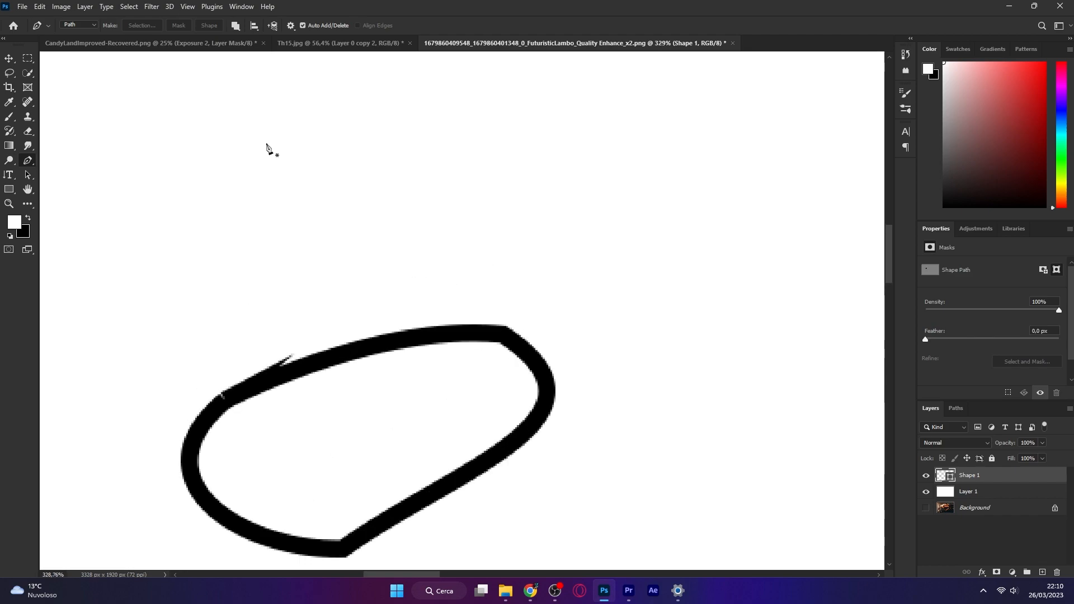
pyautogui.scroll(-1, 268, 410)
pyautogui.click(144, 225)
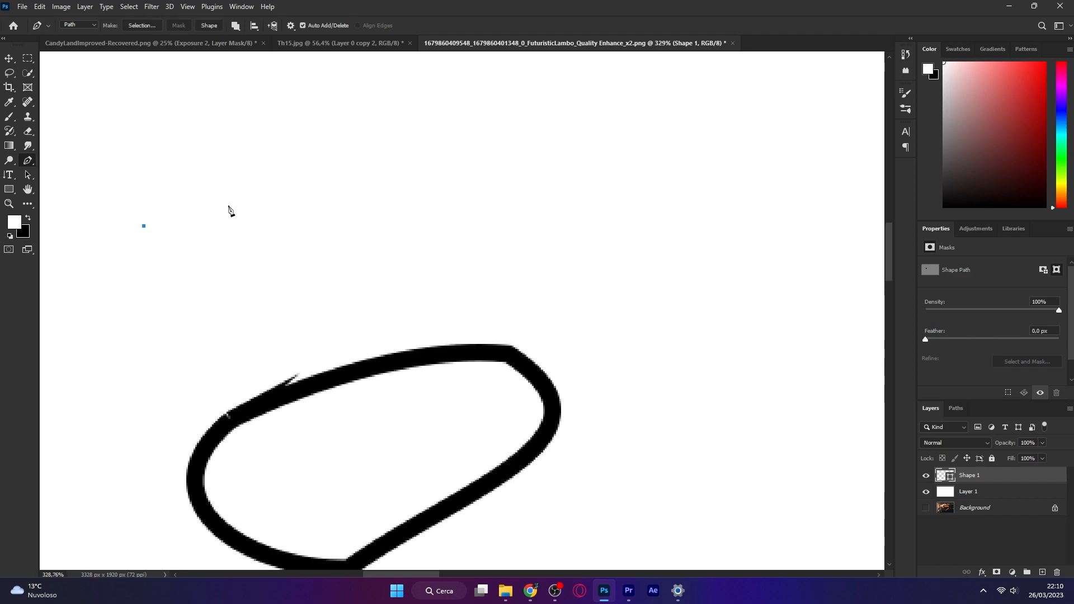
pyautogui.moveTo(409, 196); pyautogui.dragTo(506, 243)
pyautogui.moveTo(205, 288); pyautogui.dragTo(127, 280)
pyautogui.moveTo(143, 225); pyautogui.dragTo(184, 207)
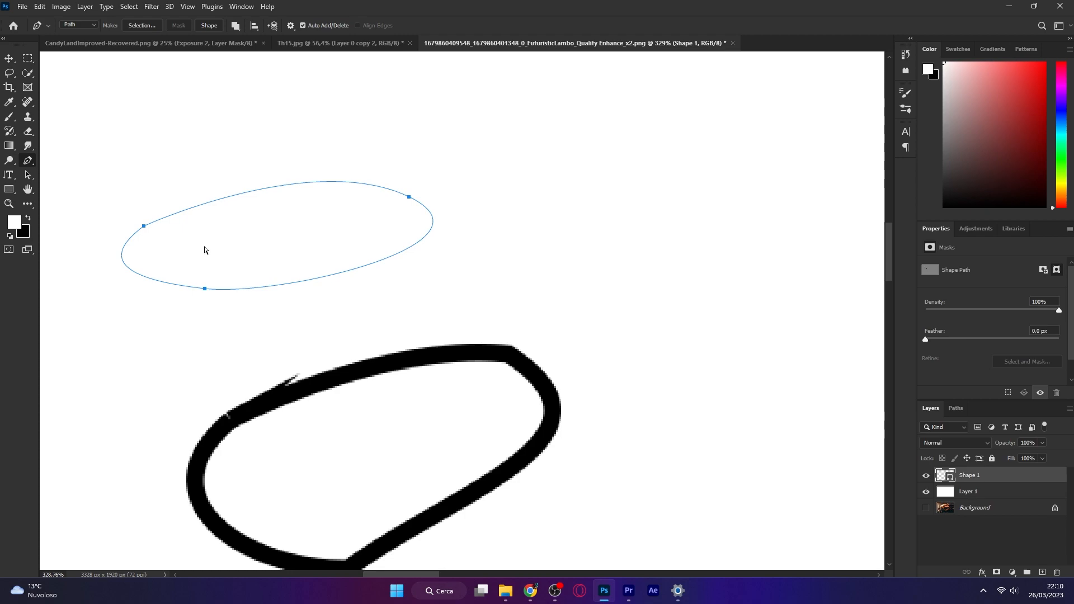
# Convert the ellipse path into a selection and add a new empty layer
pyautogui.hotkey('ctrl', 'Return')
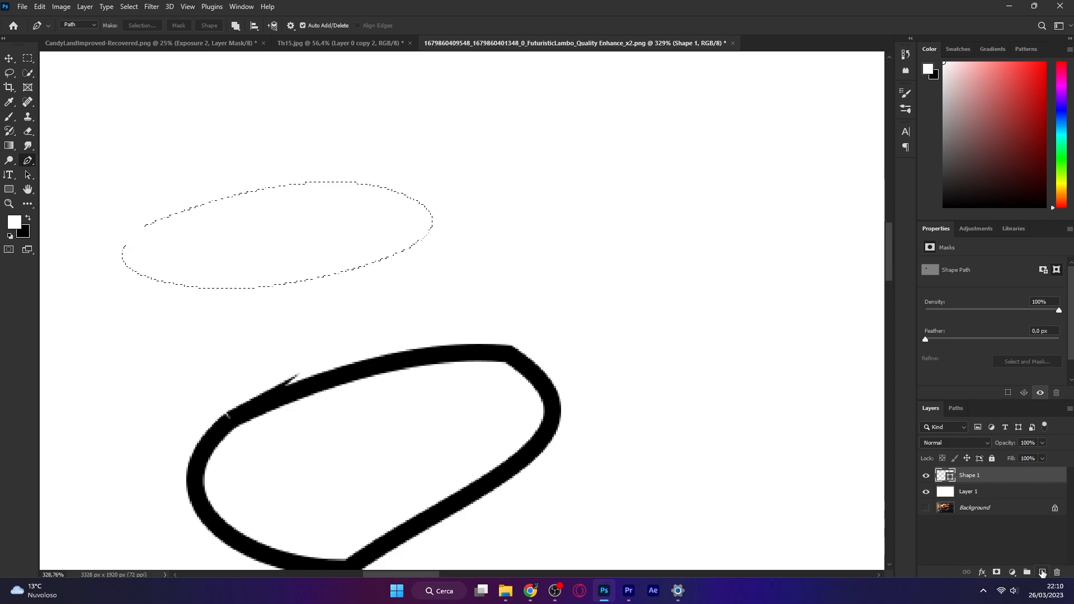
pyautogui.click(1041, 573)
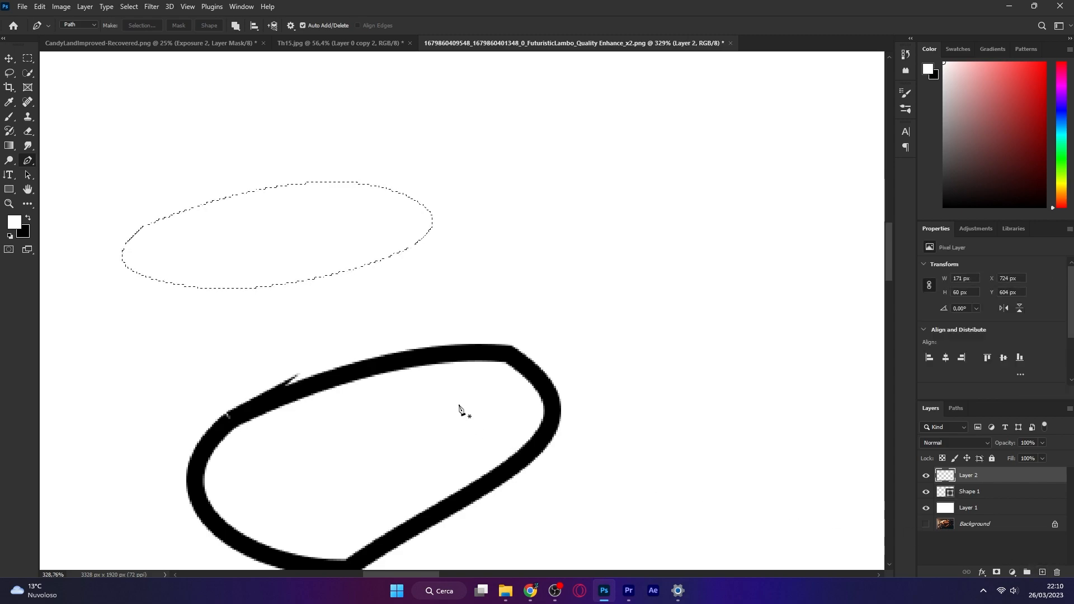
# Paint white and black brush strokes inside the elliptical selection, then deselect
pyautogui.press('b')
pyautogui.moveTo(433, 302)
pyautogui.mouseDown()
pyautogui.moveTo(226, 317)
pyautogui.moveTo(239, 492)
pyautogui.mouseUp()
pyautogui.moveTo(383, 371); pyautogui.dragTo(351, 378)
pyautogui.press('x')
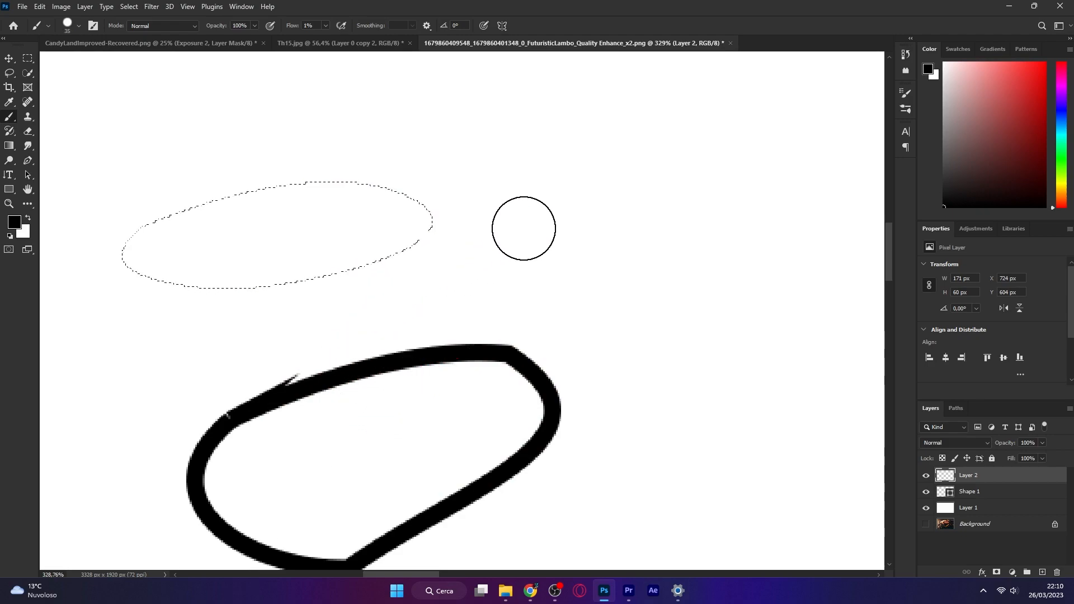
pyautogui.moveTo(386, 292)
pyautogui.mouseDown()
pyautogui.moveTo(446, 161)
pyautogui.moveTo(112, 309)
pyautogui.moveTo(365, 137)
pyautogui.mouseUp()
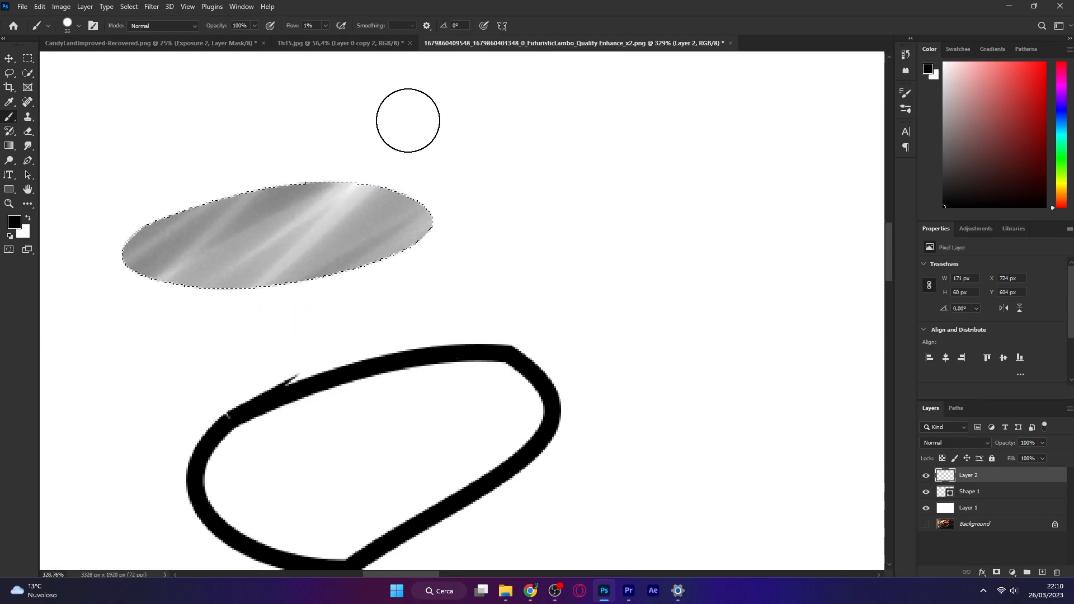
pyautogui.hotkey('ctrl', 'd')
# Switch to the Pen tool and zoom in and out to examine the painted ellipse and outlined shape
pyautogui.scroll(-3, 471, 264)
pyautogui.scroll(-1, 470, 266)
pyautogui.scroll(3, 258, 232)
pyautogui.press('p')
pyautogui.scroll(4, 232, 258)
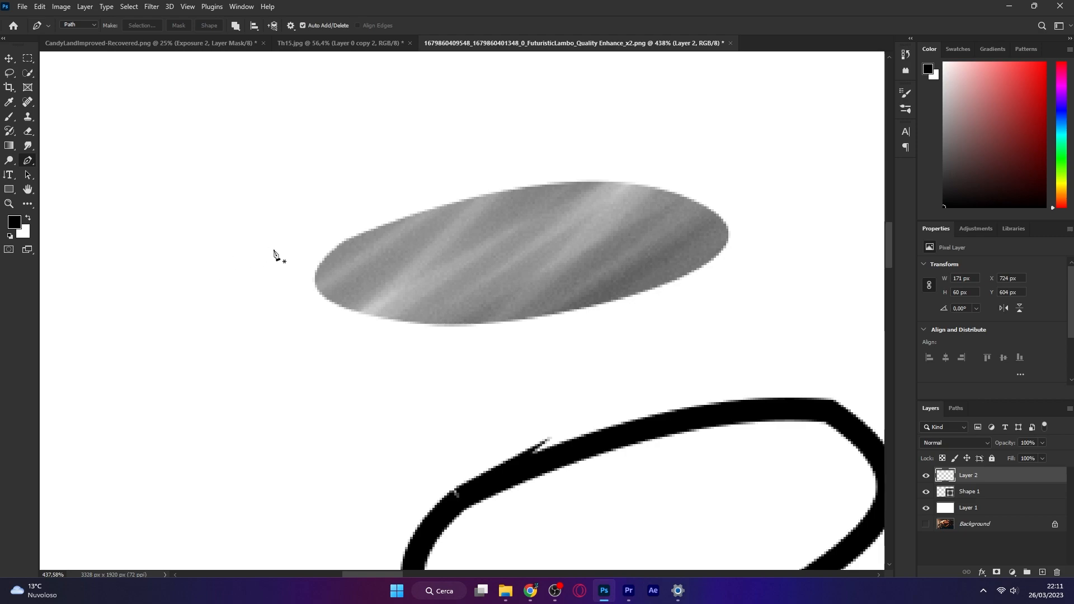
pyautogui.scroll(-6, 254, 248)
pyautogui.scroll(2, 327, 221)
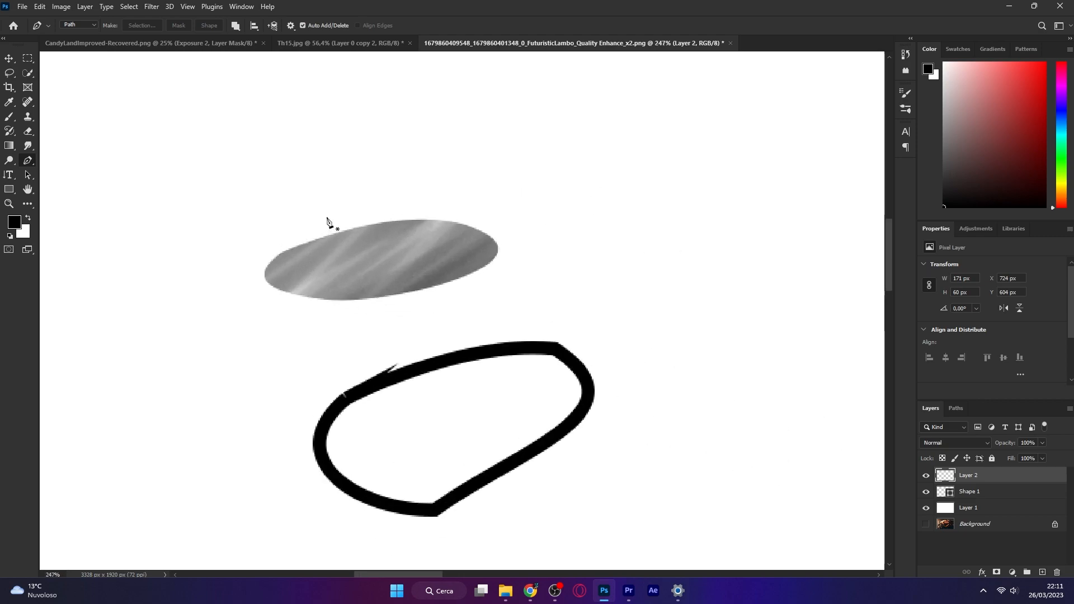
pyautogui.scroll(1, 327, 221)
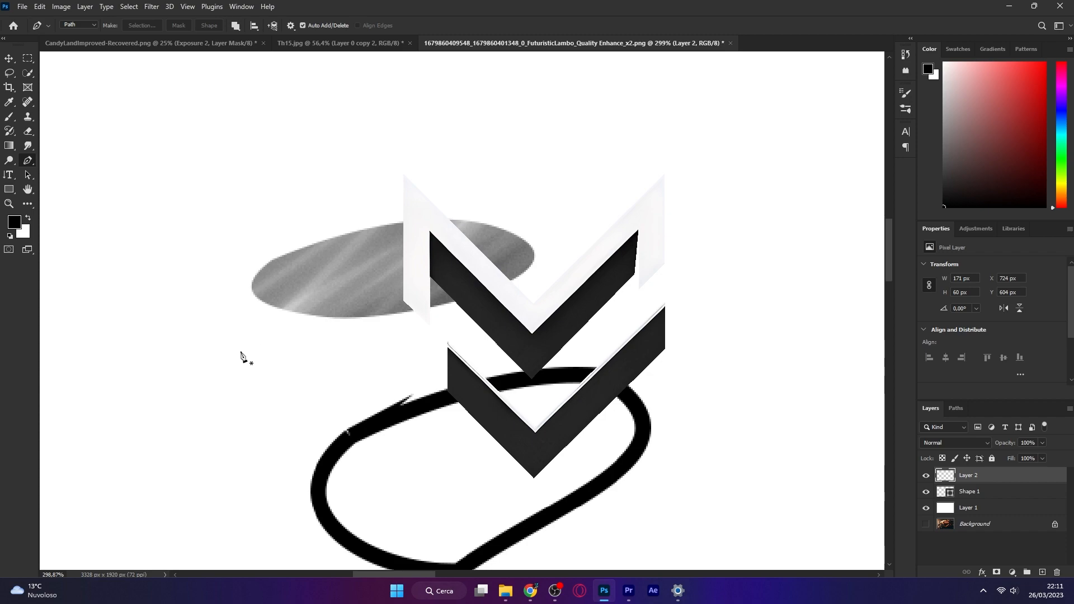
pyautogui.scroll(-4, 239, 355)
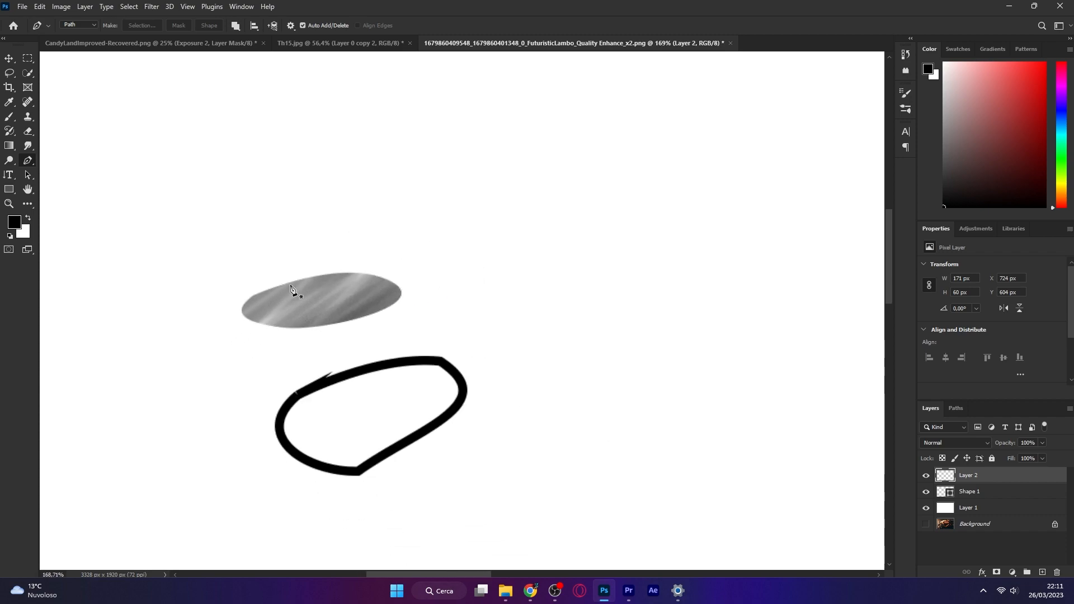
pyautogui.scroll(4, 294, 290)
pyautogui.scroll(-3, 297, 283)
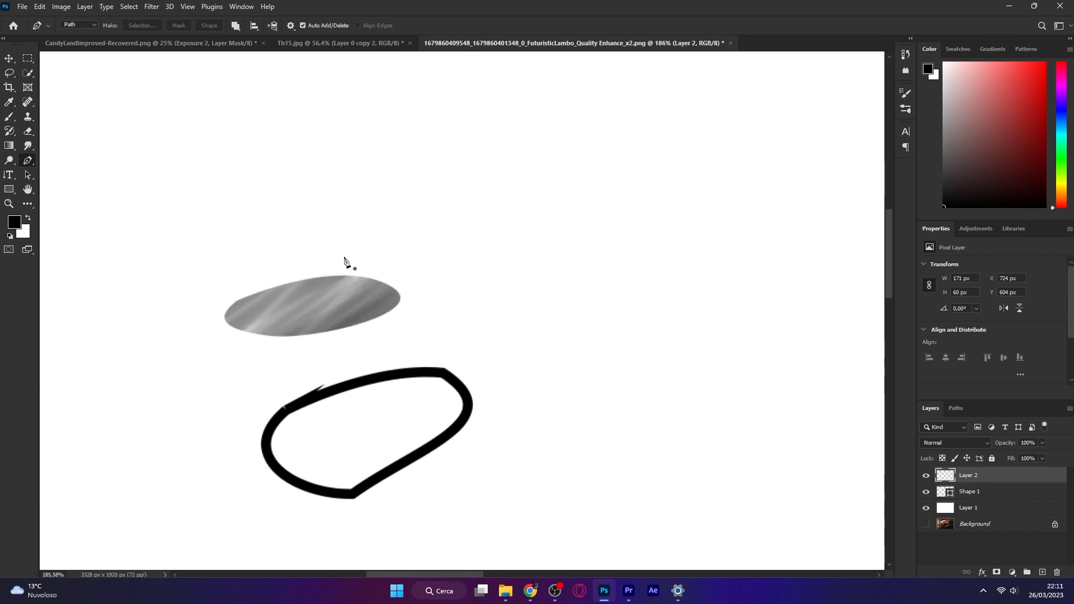
pyautogui.scroll(1, 338, 286)
pyautogui.scroll(1, 338, 287)
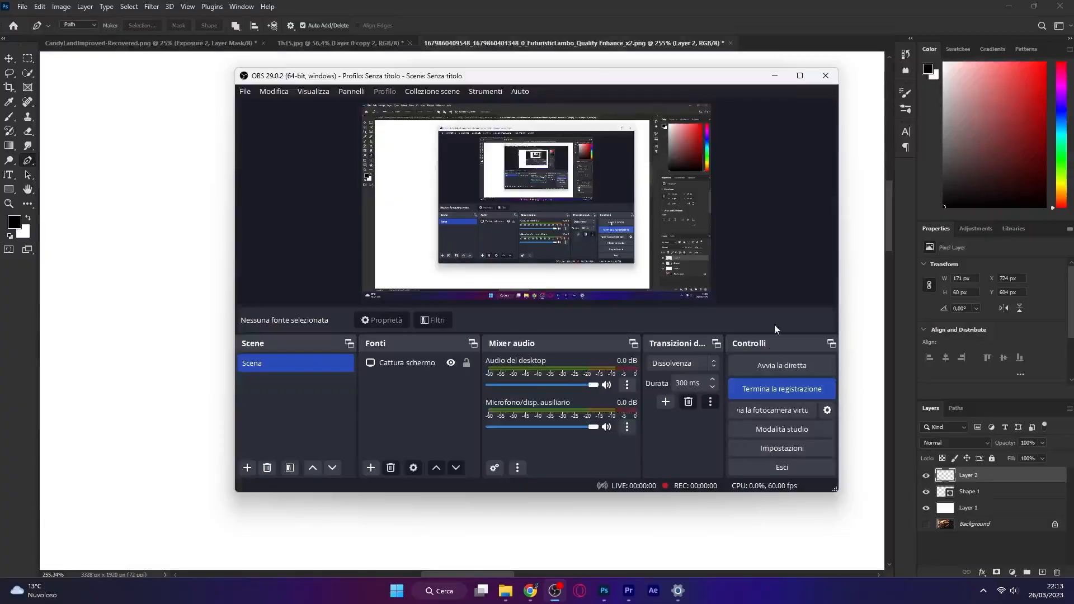
pyautogui.click(774, 76)
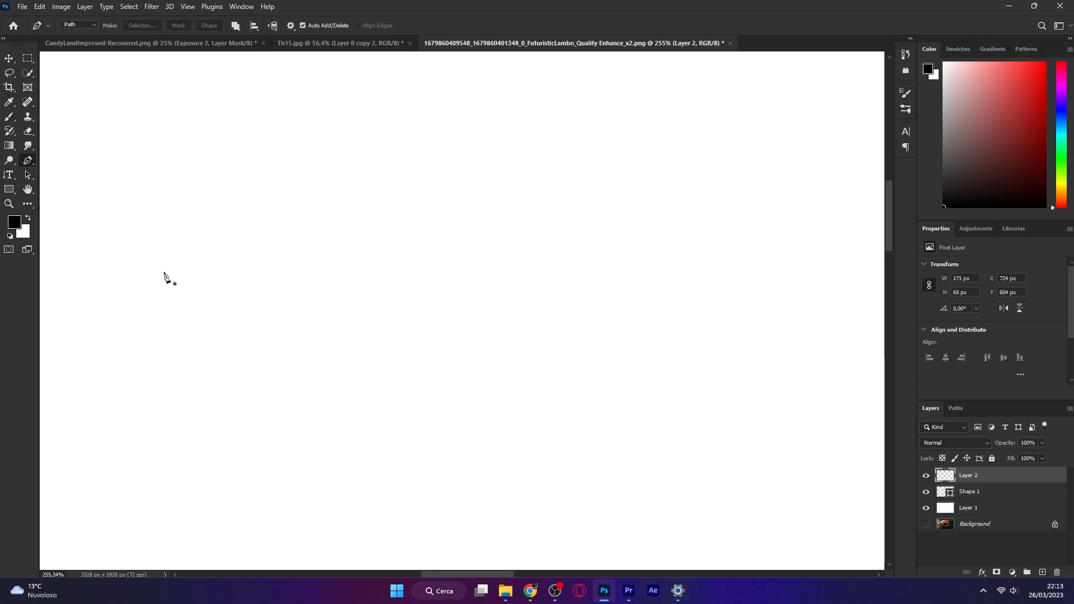
# Draw a curved path with the Pen tool, dragging anchor handles to shape a large rounded loop
pyautogui.scroll(3, 163, 265)
pyautogui.scroll(-2, 212, 280)
pyautogui.moveTo(193, 289); pyautogui.dragTo(225, 286)
pyautogui.moveTo(466, 314); pyautogui.dragTo(526, 367)
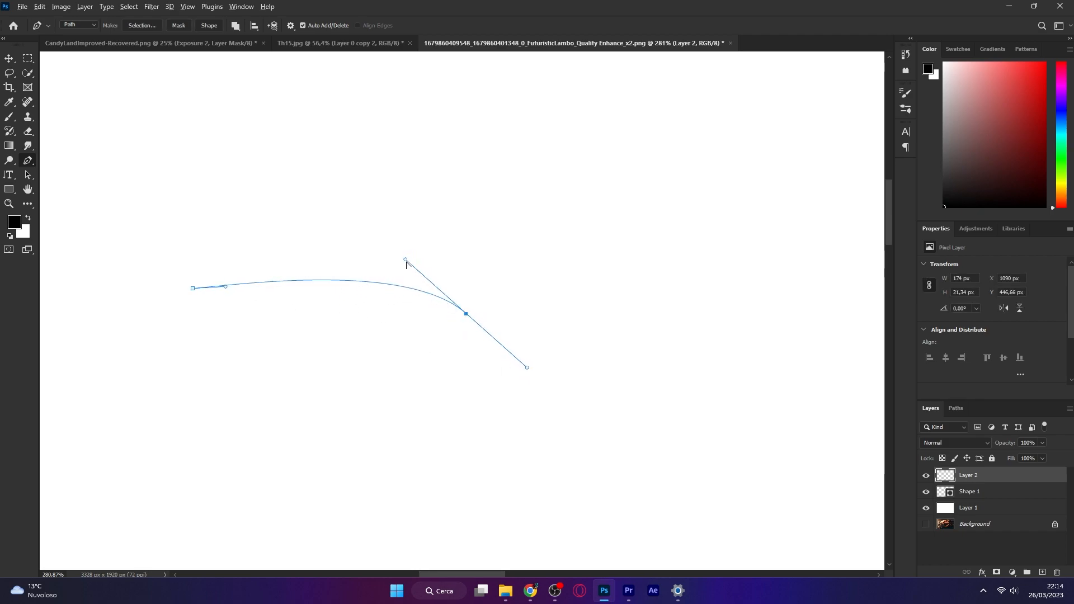
pyautogui.moveTo(406, 260); pyautogui.dragTo(384, 261)
pyautogui.moveTo(527, 367)
pyautogui.mouseDown()
pyautogui.moveTo(526, 353)
pyautogui.moveTo(536, 359)
pyautogui.mouseUp()
pyautogui.moveTo(472, 428); pyautogui.dragTo(442, 449)
pyautogui.moveTo(502, 408)
pyautogui.mouseDown()
pyautogui.moveTo(503, 386)
pyautogui.moveTo(495, 394)
pyautogui.mouseUp()
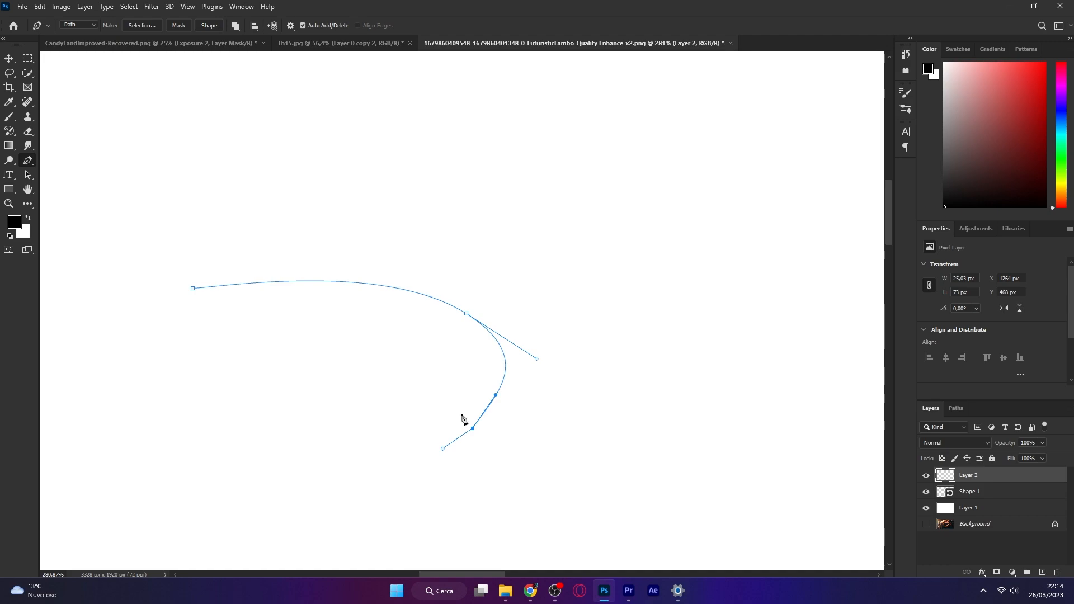
pyautogui.scroll(3, 462, 415)
pyautogui.scroll(1, 462, 414)
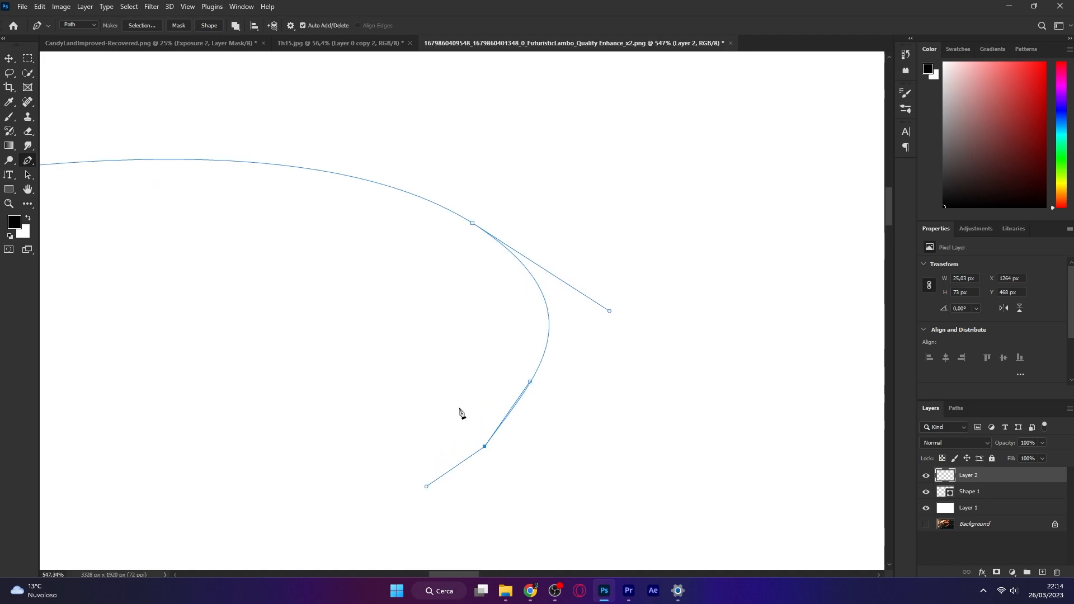
pyautogui.press('space')
pyautogui.moveTo(345, 418); pyautogui.dragTo(552, 303)
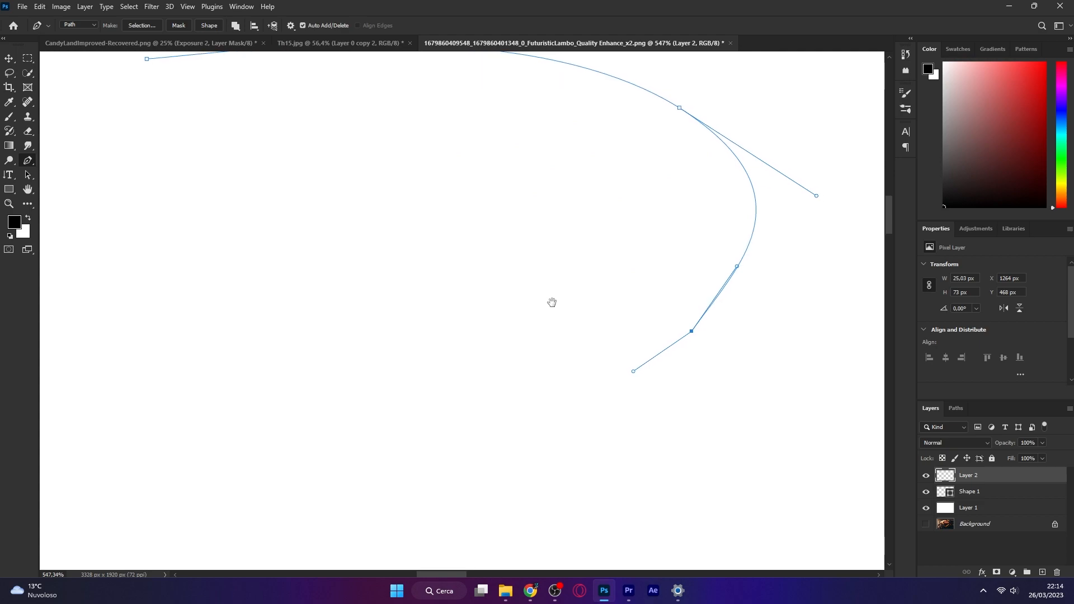
pyautogui.moveTo(431, 389); pyautogui.dragTo(379, 387)
pyautogui.moveTo(275, 342); pyautogui.dragTo(436, 336)
pyautogui.moveTo(278, 321); pyautogui.dragTo(256, 273)
pyautogui.moveTo(336, 234); pyautogui.dragTo(260, 351)
pyautogui.moveTo(312, 262); pyautogui.dragTo(405, 237)
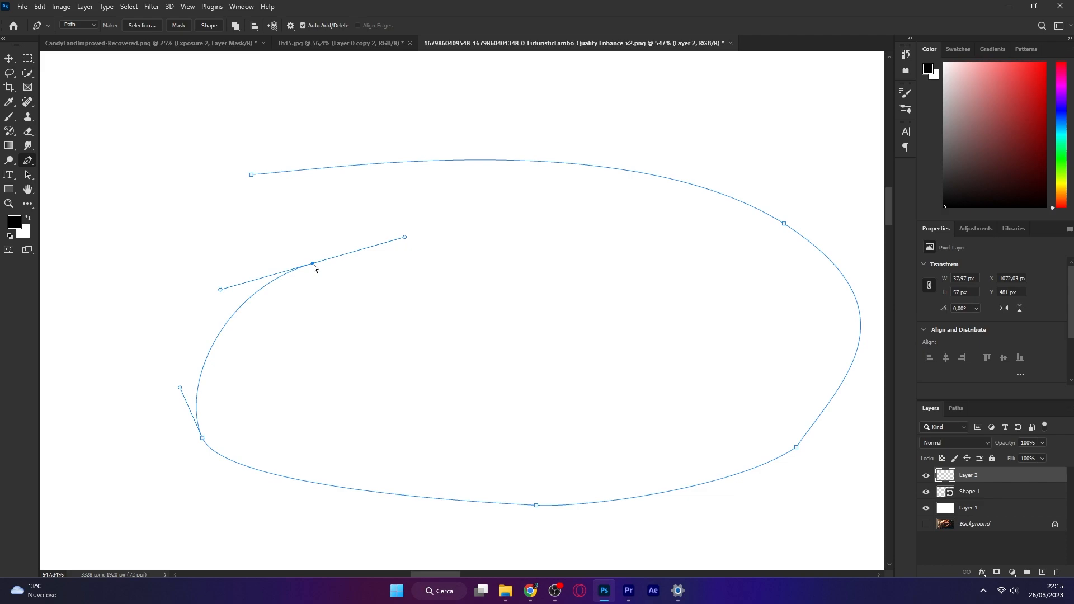
pyautogui.moveTo(314, 267); pyautogui.dragTo(173, 256)
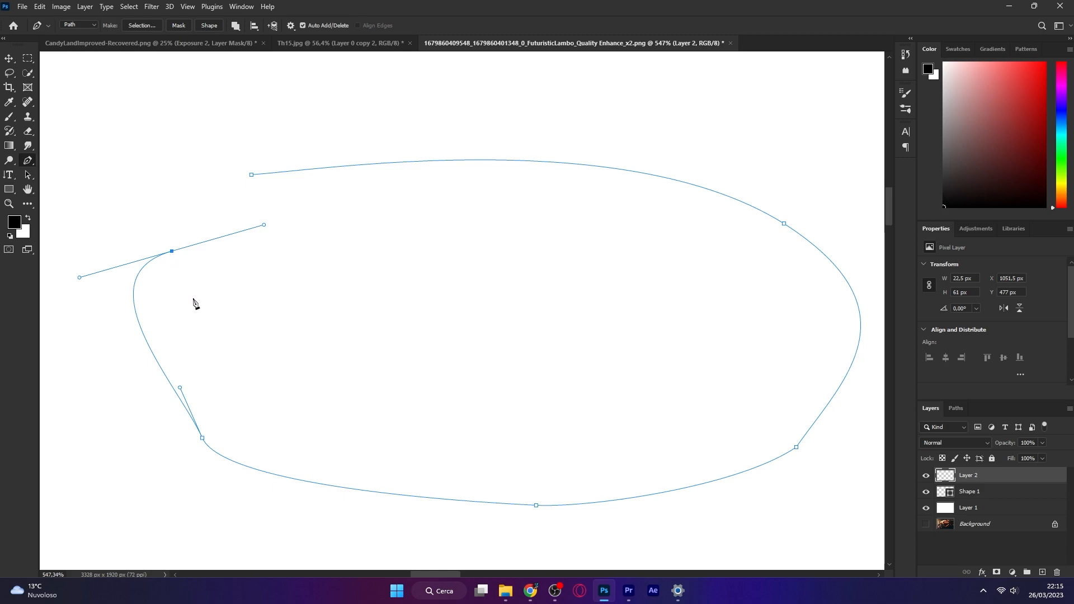
pyautogui.press('Escape')
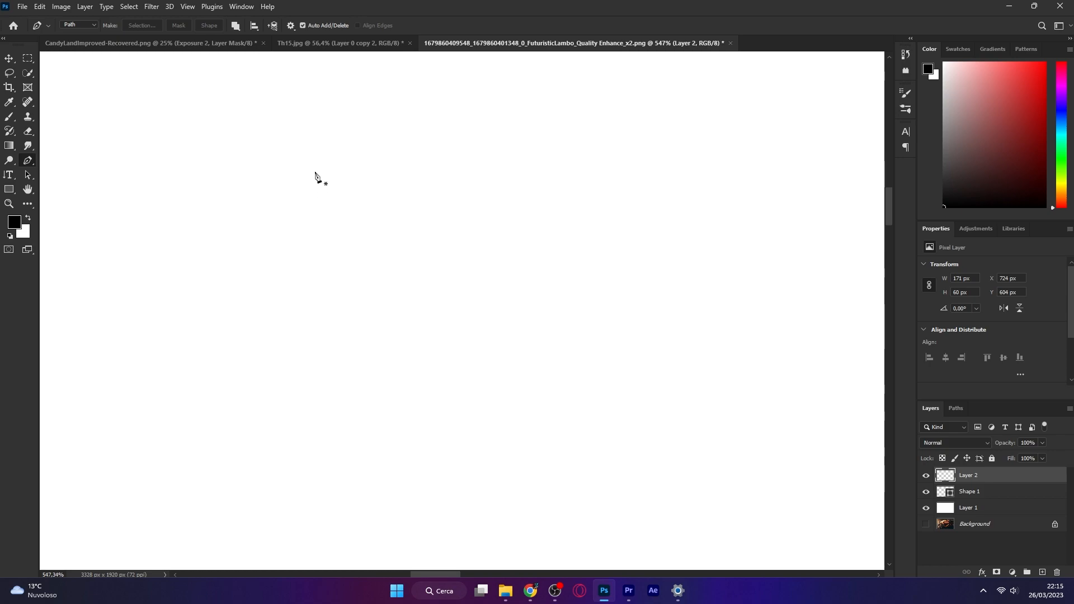
# Draw a closed five-point pentagon path with straight segments using the Pen tool
pyautogui.click(316, 162)
pyautogui.keyDown('shift'); pyautogui.click(304, 337); pyautogui.keyUp('shift')
pyautogui.keyDown('shift'); pyautogui.click(475, 446); pyautogui.keyUp('shift')
pyautogui.keyDown('shift'); pyautogui.click(519, 337); pyautogui.keyUp('shift')
pyautogui.keyDown('shift'); pyautogui.click(500, 137); pyautogui.keyUp('shift')
pyautogui.click(316, 163)
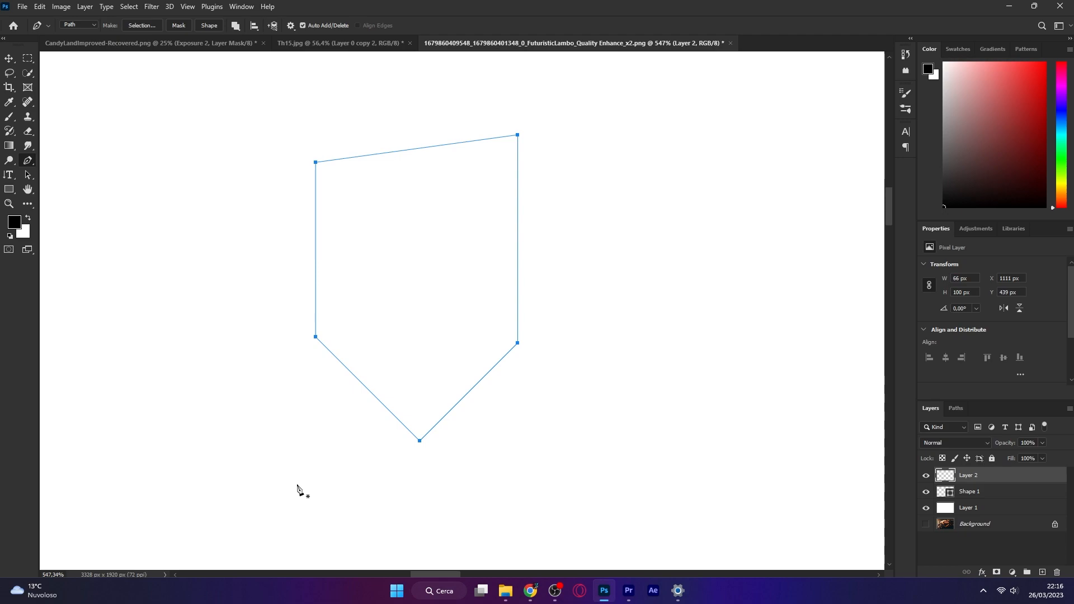
# Hide and show the interface panels twice, then deselect the pentagon path
pyautogui.press('Tab')
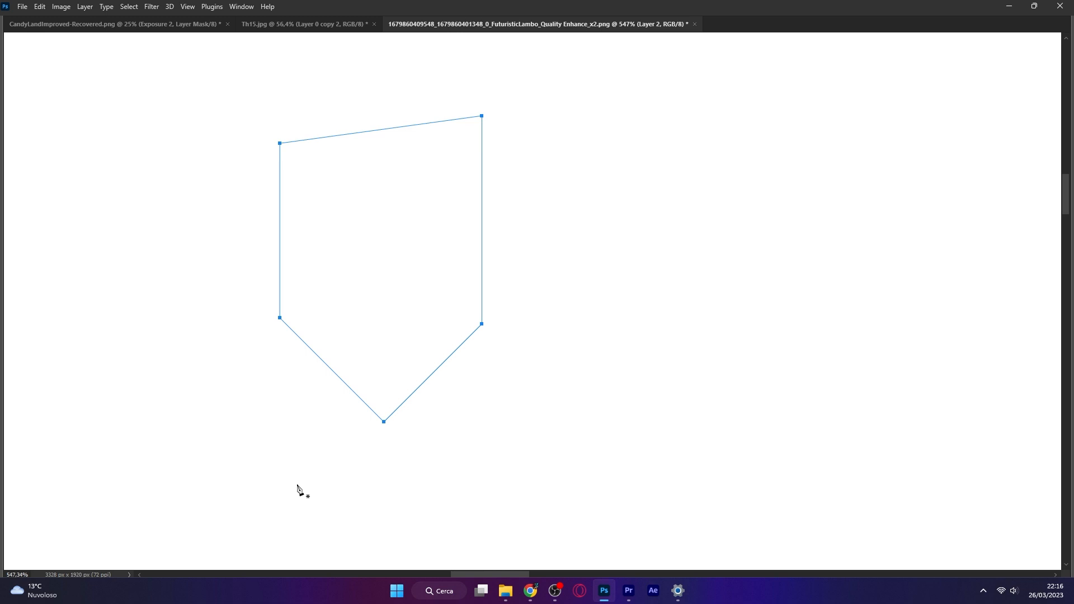
pyautogui.press('Tab')
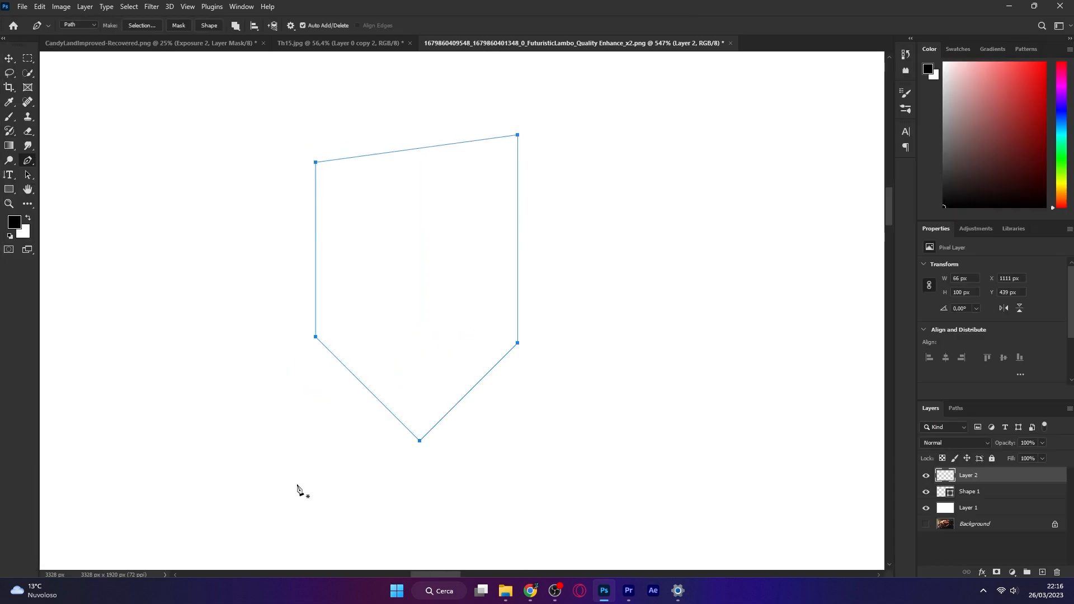
pyautogui.press('Tab')
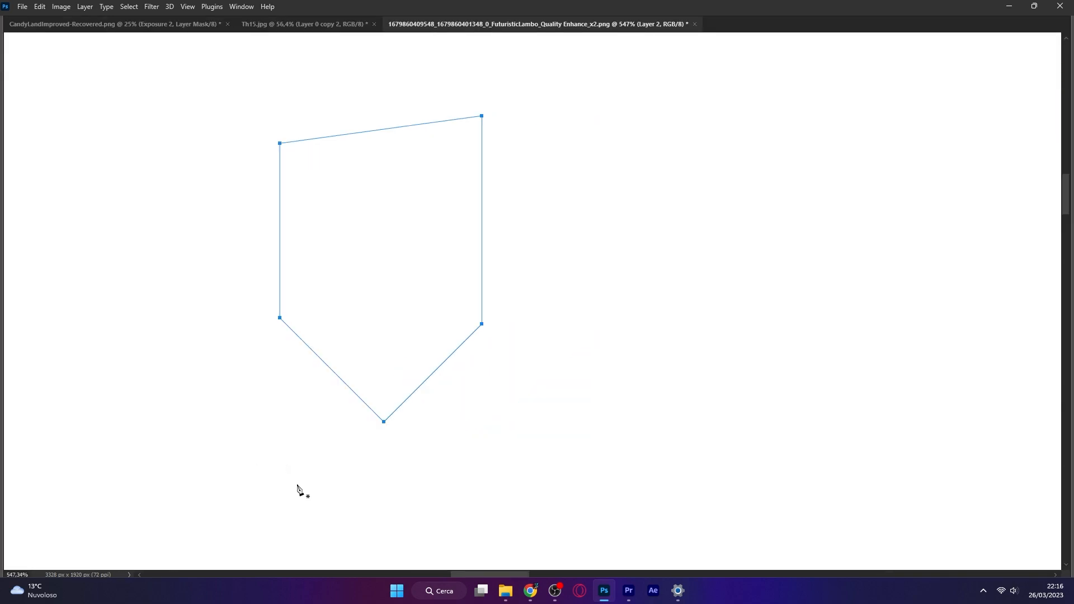
pyautogui.press('Tab')
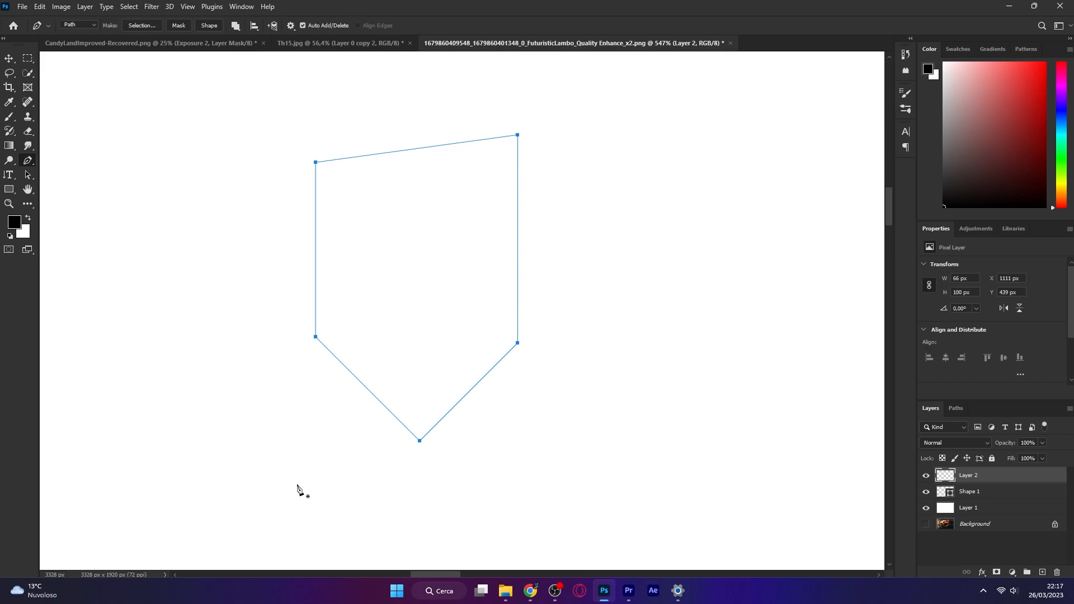
pyautogui.press('Return')
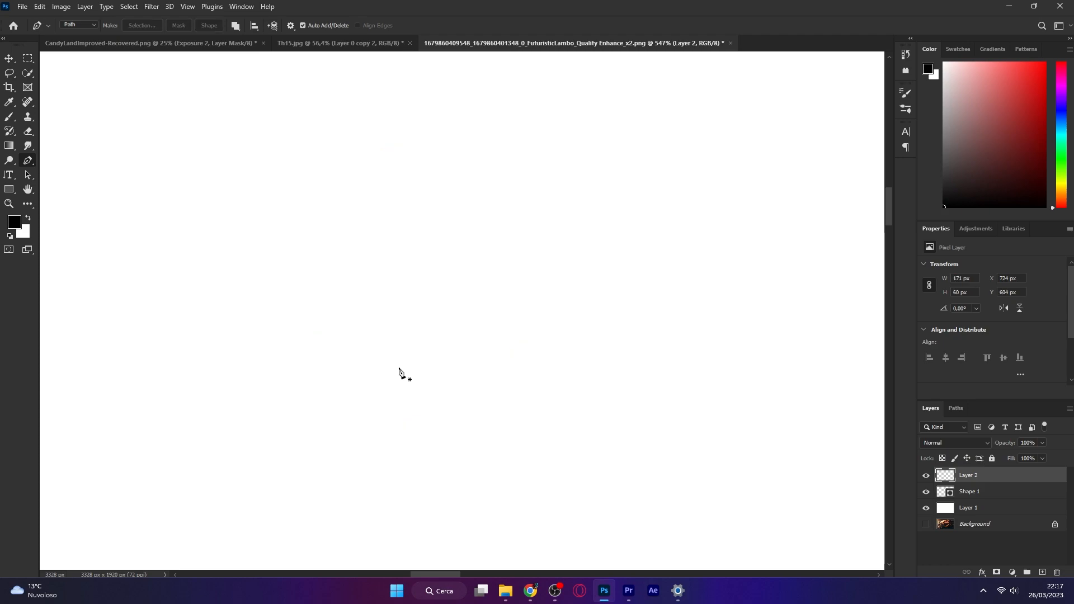
pyautogui.moveTo(230, 267)
pyautogui.mouseDown()
pyautogui.moveTo(285, 300)
pyautogui.moveTo(276, 289)
pyautogui.mouseUp()
pyautogui.moveTo(460, 343); pyautogui.dragTo(556, 333)
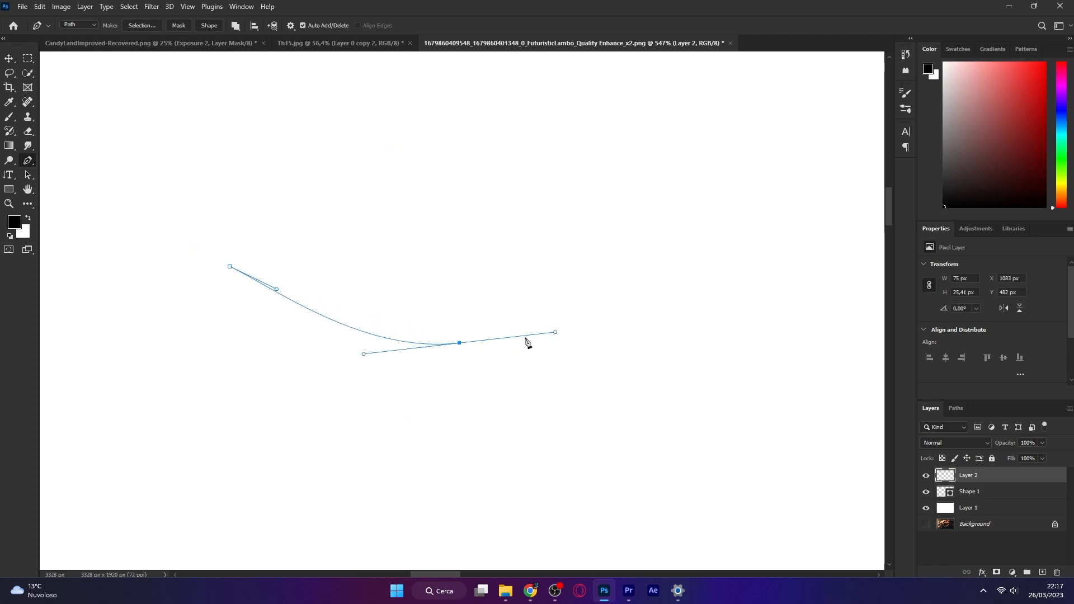
pyautogui.press('Return')
# Draw a closed curved bean-shaped path with the Pen tool, dragging handles at each anchor
pyautogui.moveTo(230, 266); pyautogui.dragTo(264, 290)
pyautogui.moveTo(352, 312); pyautogui.dragTo(477, 312)
pyautogui.moveTo(606, 272); pyautogui.dragTo(691, 300)
pyautogui.moveTo(480, 450); pyautogui.dragTo(420, 458)
pyautogui.moveTo(218, 395); pyautogui.dragTo(168, 313)
pyautogui.moveTo(166, 257); pyautogui.dragTo(206, 219)
pyautogui.moveTo(230, 267); pyautogui.dragTo(244, 292)
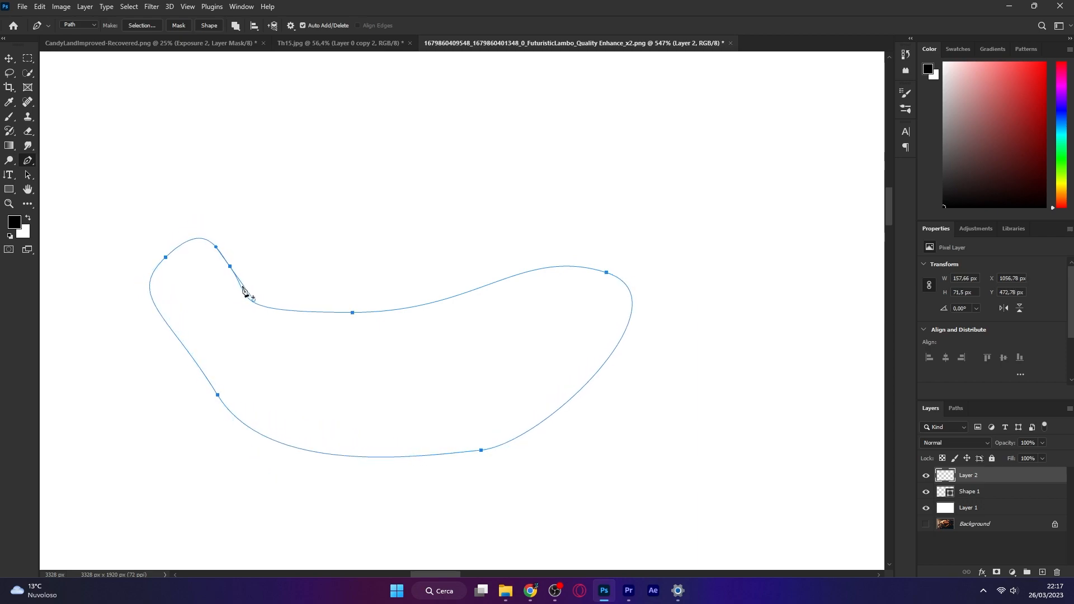
pyautogui.moveTo(243, 292); pyautogui.dragTo(244, 292)
# Make a selection from the bean-shaped path with a feather radius of 0 pixels
pyautogui.rightClick(212, 303)
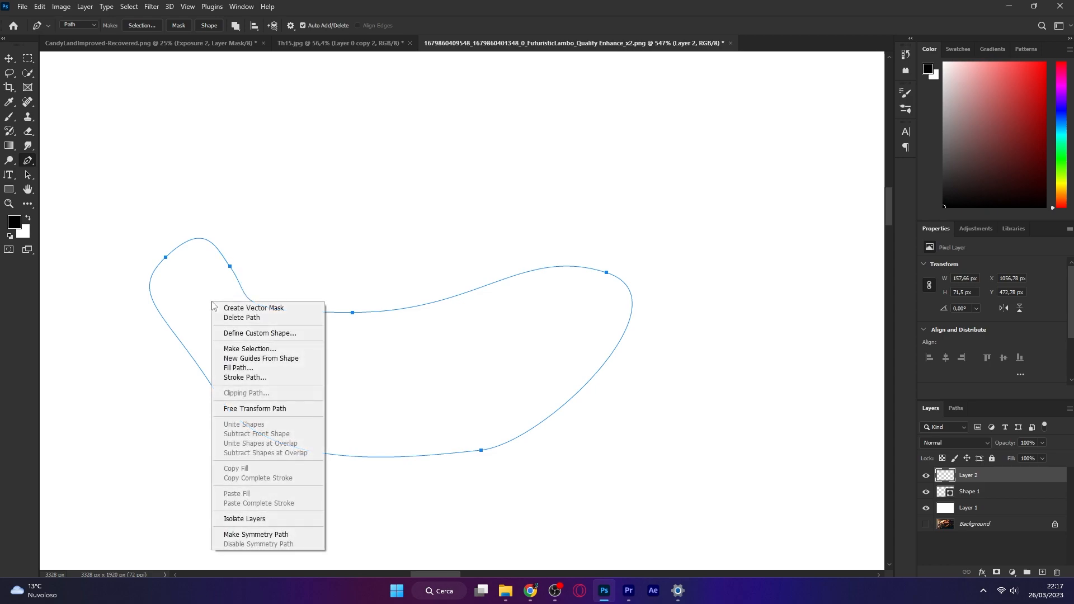
pyautogui.click(263, 349)
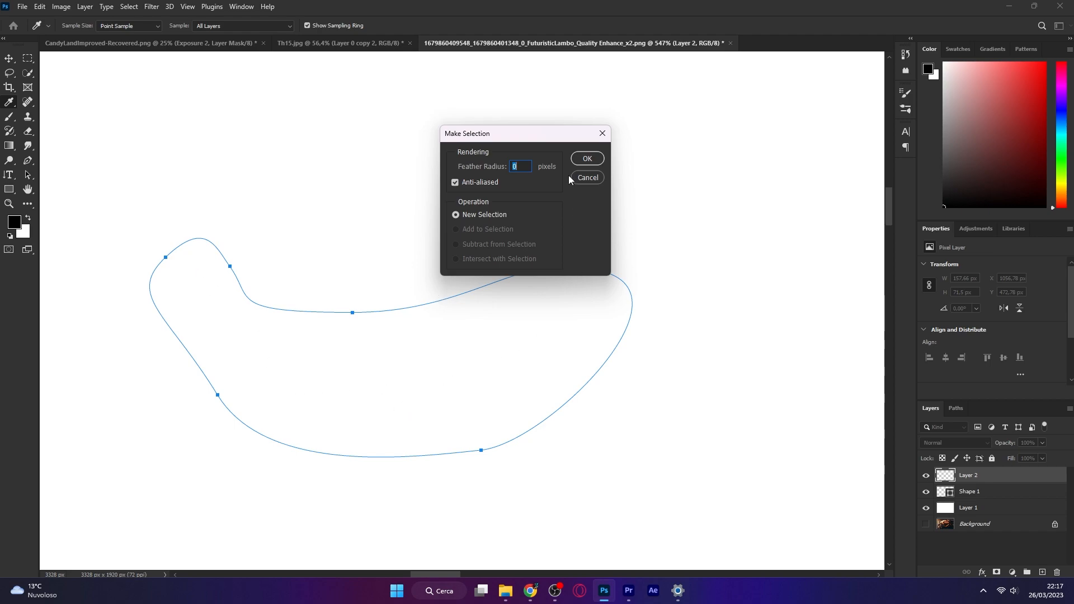
pyautogui.click(587, 159)
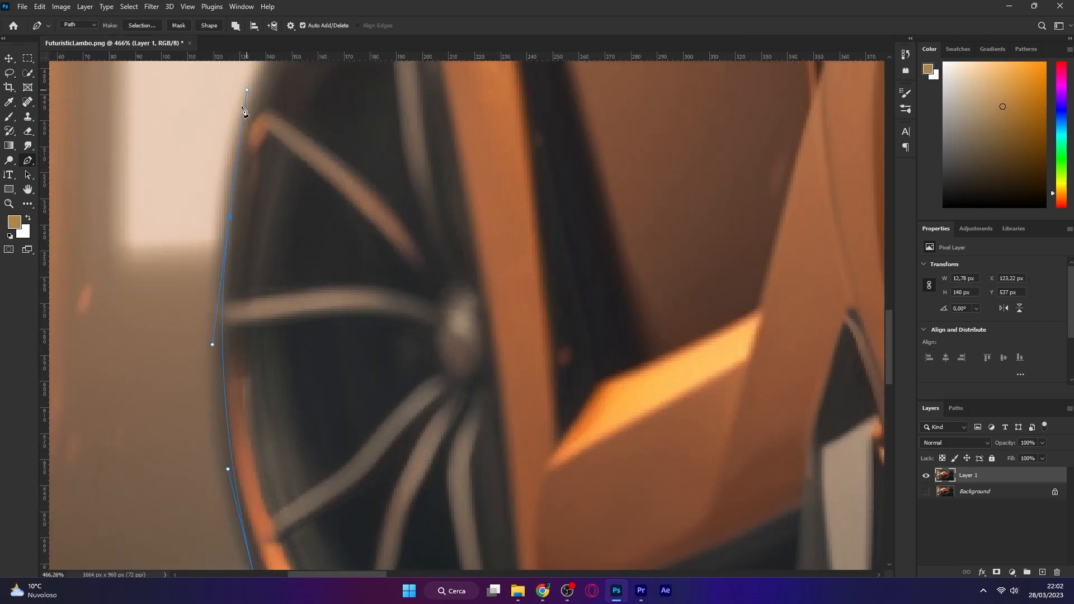
pyautogui.scroll(-2, 246, 240)
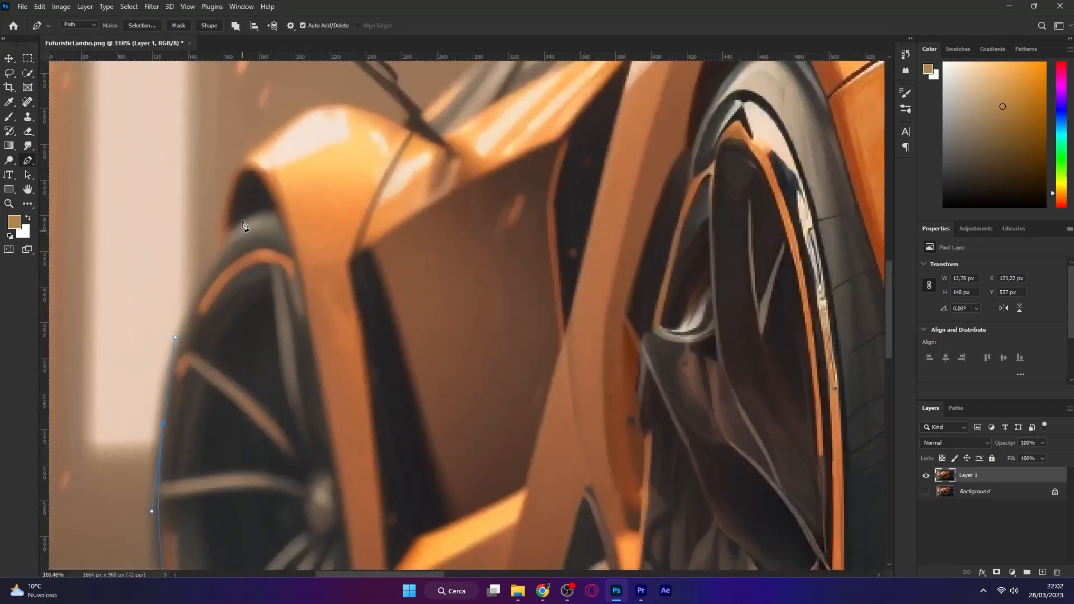
# Continue tracing the car outline with the Pen tool over the front wheel arch toward the side mirror
pyautogui.click(229, 240)
pyautogui.scroll(3, 225, 166)
pyautogui.moveTo(232, 295); pyautogui.dragTo(219, 290)
pyautogui.moveTo(311, 107); pyautogui.dragTo(428, 78)
pyautogui.click(502, 135)
pyautogui.click(534, 155)
pyautogui.click(552, 139)
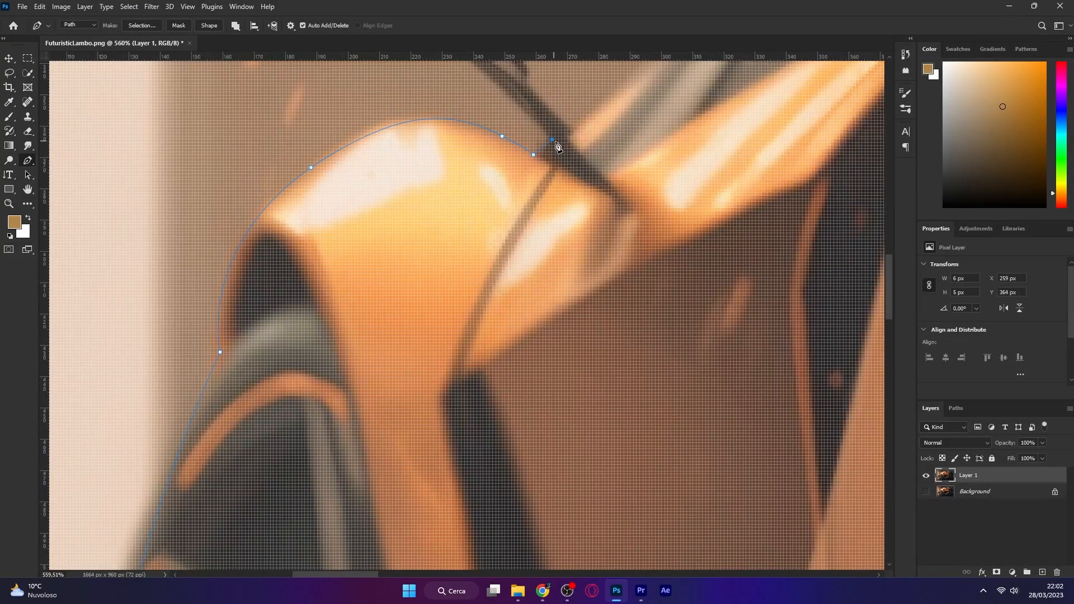
pyautogui.moveTo(552, 140); pyautogui.dragTo(619, 295)
pyautogui.click(500, 185)
pyautogui.scroll(2, 380, 175)
pyautogui.moveTo(368, 168); pyautogui.dragTo(329, 154)
pyautogui.click(311, 97)
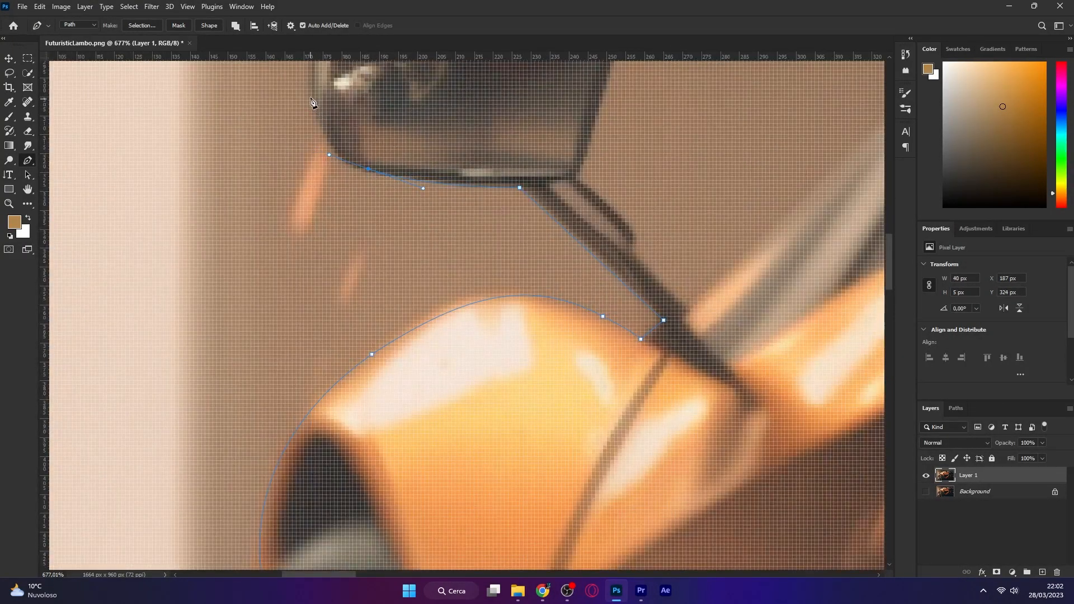
# Trace around the side mirror and its arm with curved Pen tool anchor points
pyautogui.moveTo(388, 132); pyautogui.dragTo(324, 414)
pyautogui.moveTo(293, 291); pyautogui.dragTo(364, 291)
pyautogui.click(550, 279)
pyautogui.moveTo(558, 305); pyautogui.dragTo(552, 329)
pyautogui.moveTo(513, 463); pyautogui.dragTo(524, 470)
pyautogui.moveTo(593, 518); pyautogui.dragTo(382, 392)
pyautogui.click(362, 348)
pyautogui.click(423, 431)
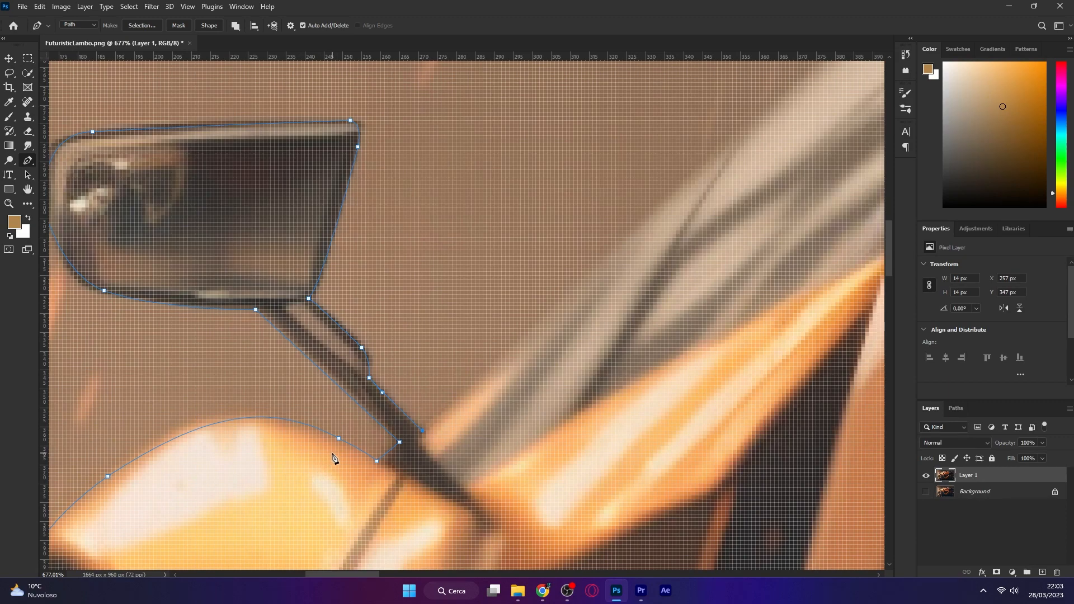
pyautogui.moveTo(682, 254); pyautogui.dragTo(410, 361)
# Continue tracing the car outline along the windshield and roof line toward the rear
pyautogui.scroll(-4, 309, 353)
pyautogui.moveTo(468, 230); pyautogui.dragTo(525, 181)
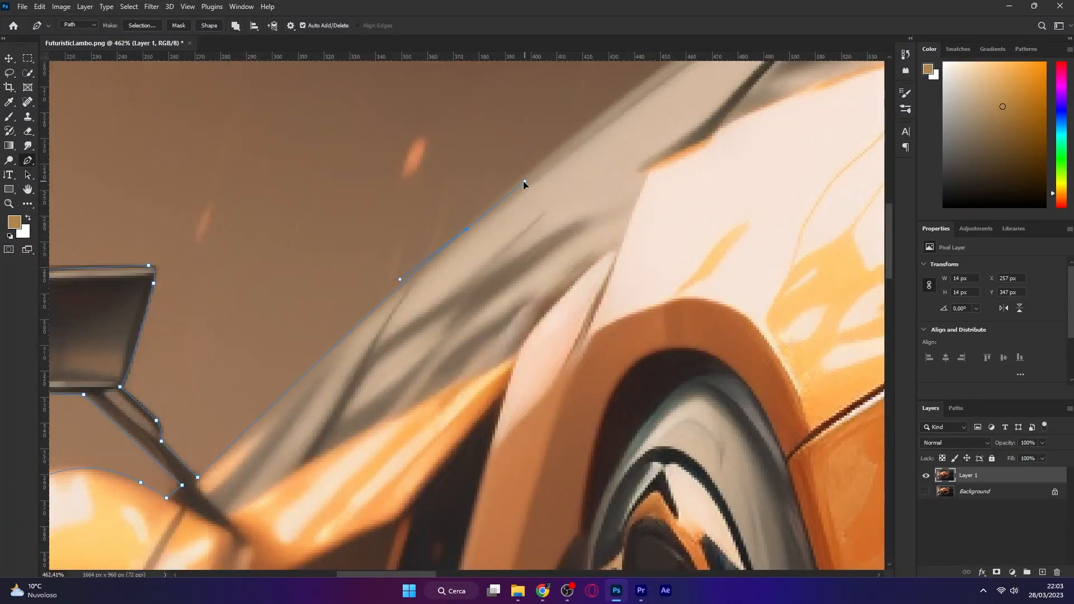
pyautogui.moveTo(660, 145); pyautogui.dragTo(363, 367)
pyautogui.scroll(-3, 392, 313)
pyautogui.moveTo(622, 145); pyautogui.dragTo(729, 105)
pyautogui.scroll(-1, 626, 173)
pyautogui.moveTo(806, 105); pyautogui.dragTo(572, 159)
pyautogui.scroll(5, 573, 168)
pyautogui.scroll(-2, 353, 216)
pyautogui.moveTo(646, 186); pyautogui.dragTo(719, 212)
pyautogui.scroll(3, 671, 218)
pyautogui.click(593, 260)
pyautogui.moveTo(645, 235); pyautogui.dragTo(719, 235)
pyautogui.moveTo(720, 235); pyautogui.dragTo(519, 245)
pyautogui.scroll(-5, 520, 245)
pyautogui.scroll(7, 811, 241)
pyautogui.moveTo(786, 237); pyautogui.dragTo(611, 303)
pyautogui.scroll(-1, 610, 303)
pyautogui.moveTo(463, 278); pyautogui.dragTo(461, 287)
pyautogui.scroll(-7, 345, 312)
pyautogui.moveTo(675, 273); pyautogui.dragTo(707, 271)
pyautogui.scroll(-6, 526, 284)
pyautogui.scroll(6, 759, 295)
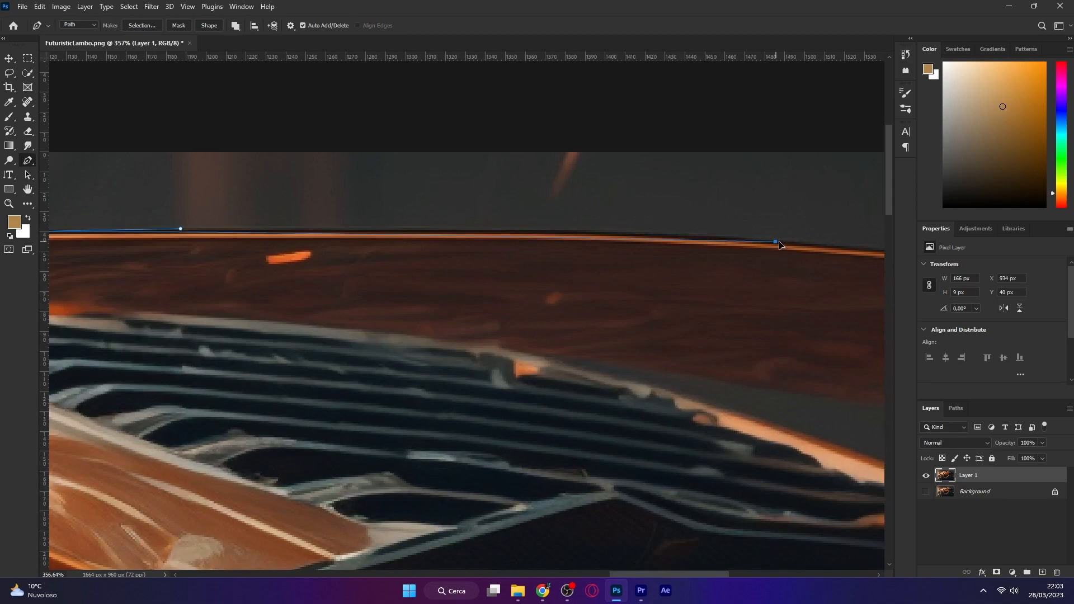
# Trace the rear edge and lower body of the car, undoing one misplaced anchor, and close the outline path
pyautogui.moveTo(775, 241); pyautogui.dragTo(890, 246)
pyautogui.moveTo(623, 237); pyautogui.dragTo(578, 231)
pyautogui.moveTo(699, 349); pyautogui.dragTo(136, 280)
pyautogui.moveTo(613, 218)
pyautogui.mouseDown()
pyautogui.moveTo(696, 248)
pyautogui.moveTo(614, 209)
pyautogui.mouseUp()
pyautogui.moveTo(532, 178); pyautogui.dragTo(532, 192)
pyautogui.moveTo(328, 175); pyautogui.dragTo(330, 181)
pyautogui.scroll(-5, 461, 314)
pyautogui.click(565, 342)
pyautogui.scroll(7, 487, 343)
pyautogui.click(551, 336)
pyautogui.moveTo(277, 313)
pyautogui.mouseDown()
pyautogui.moveTo(573, 326)
pyautogui.moveTo(621, 373)
pyautogui.mouseUp()
pyautogui.click(592, 323)
pyautogui.scroll(-3, 336, 297)
pyautogui.click(283, 269)
pyautogui.scroll(1, 436, 319)
pyautogui.moveTo(878, 496)
pyautogui.mouseDown()
pyautogui.moveTo(544, 342)
pyautogui.moveTo(613, 393)
pyautogui.mouseUp()
pyautogui.hotkey('ctrl', 'z')
pyautogui.moveTo(474, 289); pyautogui.dragTo(541, 322)
pyautogui.keyDown('alt'); pyautogui.click(473, 289); pyautogui.keyUp('alt')
pyautogui.moveTo(609, 285); pyautogui.dragTo(697, 297)
pyautogui.scroll(-4, 698, 297)
pyautogui.moveTo(666, 473); pyautogui.dragTo(550, 190)
pyautogui.click(586, 244)
pyautogui.scroll(-4, 593, 246)
pyautogui.click(859, 469)
# Convert the car outline path into a selection and add it as a layer mask
pyautogui.hotkey('ctrl', 'Return')
pyautogui.click(997, 571)
pyautogui.scroll(-2, 559, 380)
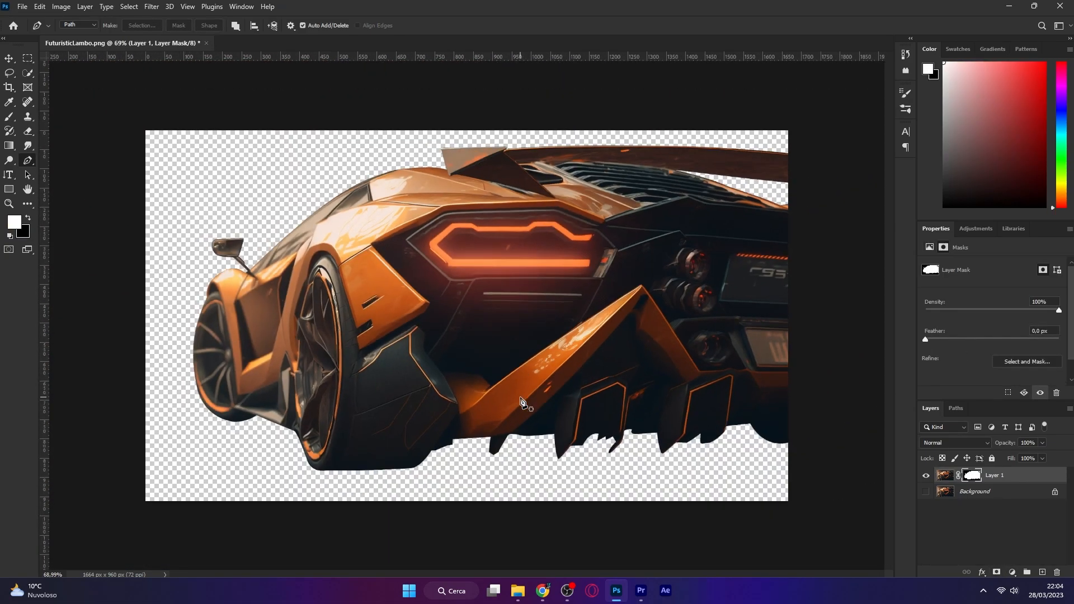